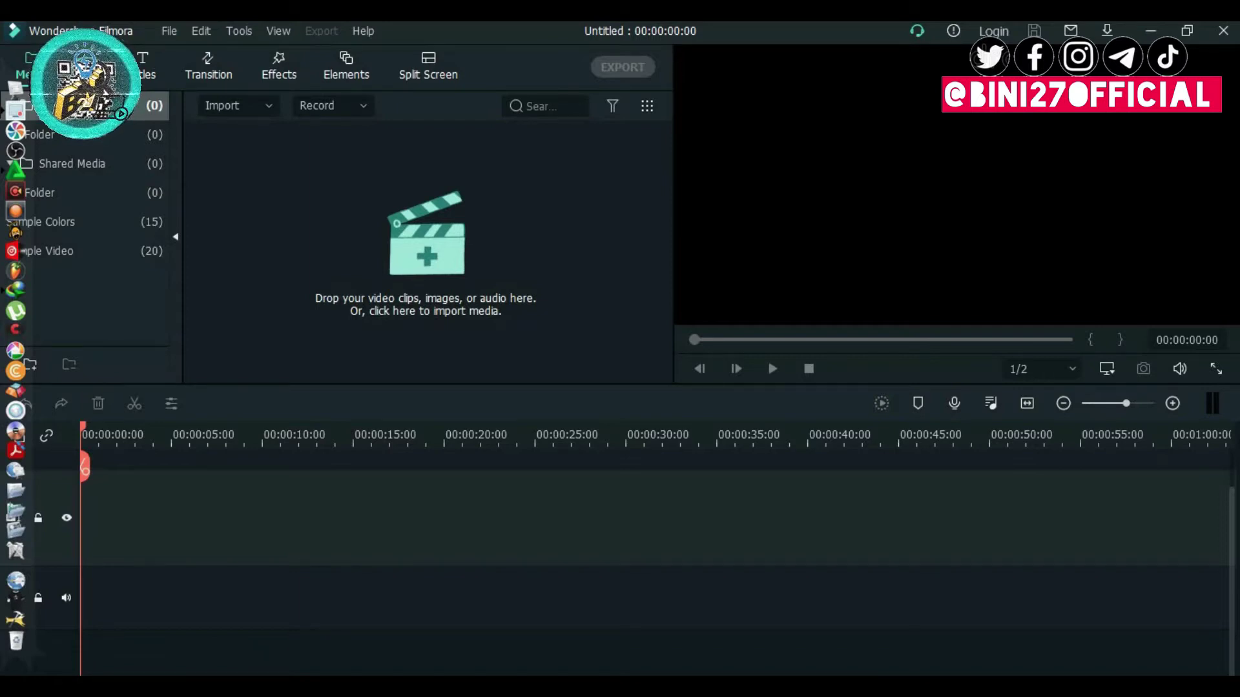
Step: Look through the included audio, titles, transitions, effects, elements and split-screen libraries
left_click(86, 66)
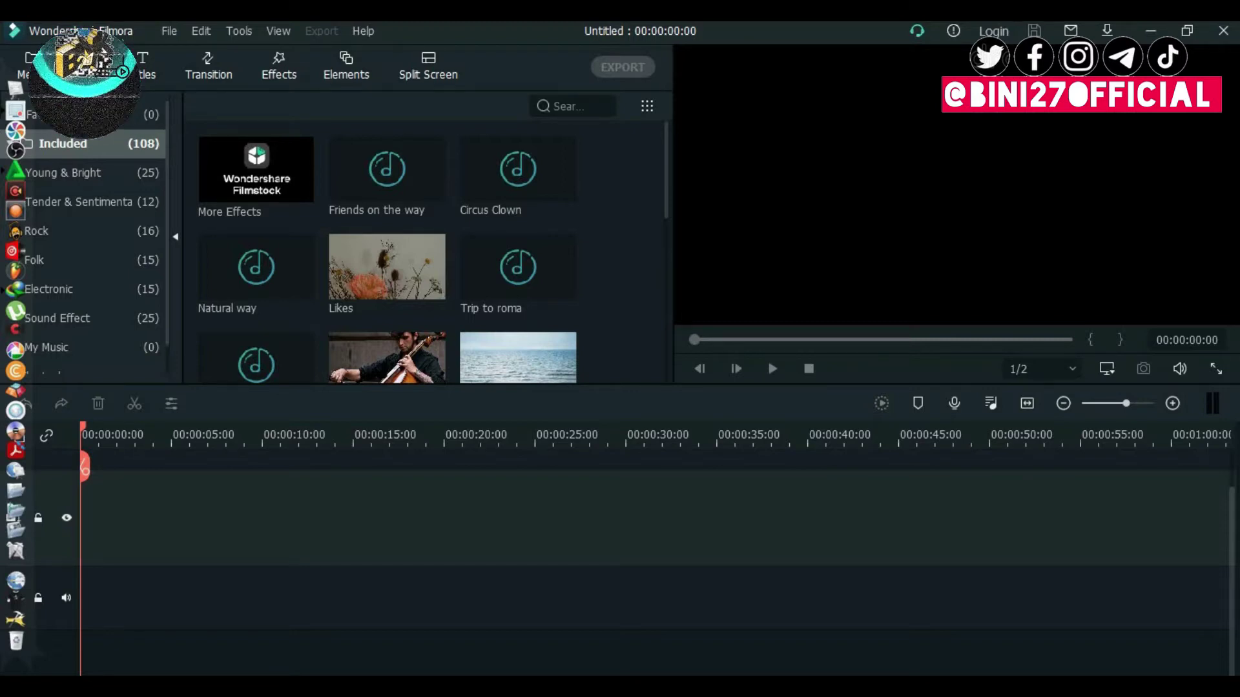
left_click(155, 76)
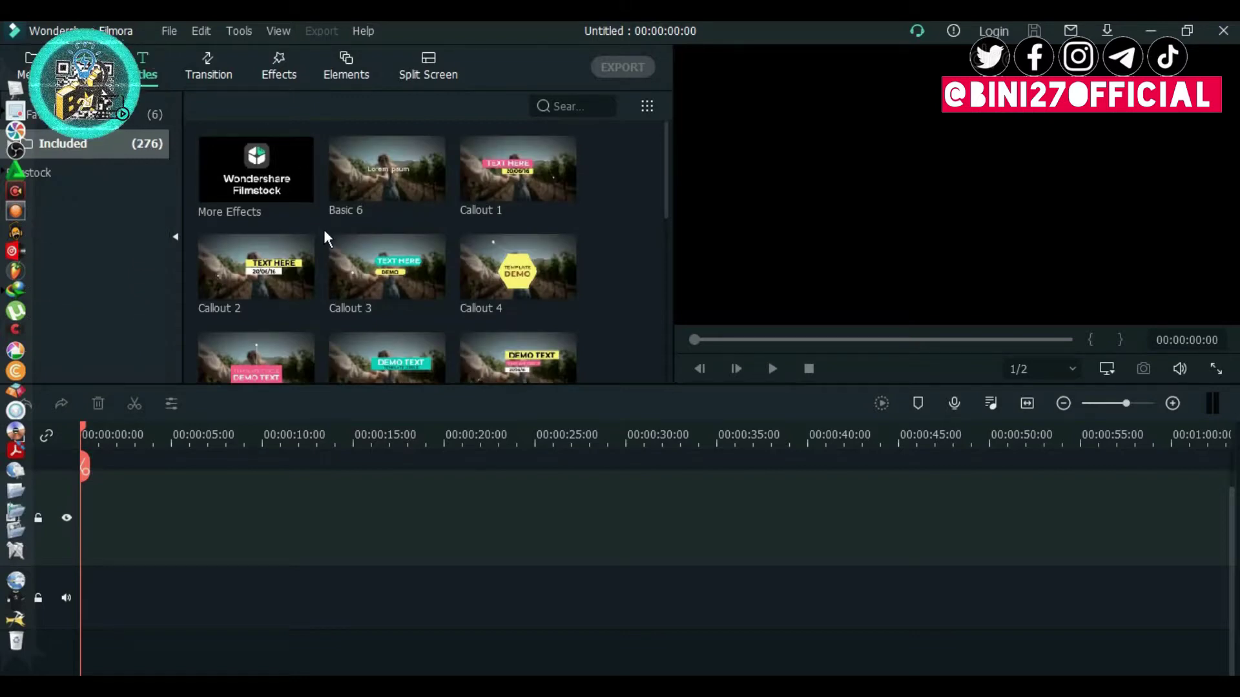
scroll(349, 226, "down", 5)
scroll(357, 226, "down", 6)
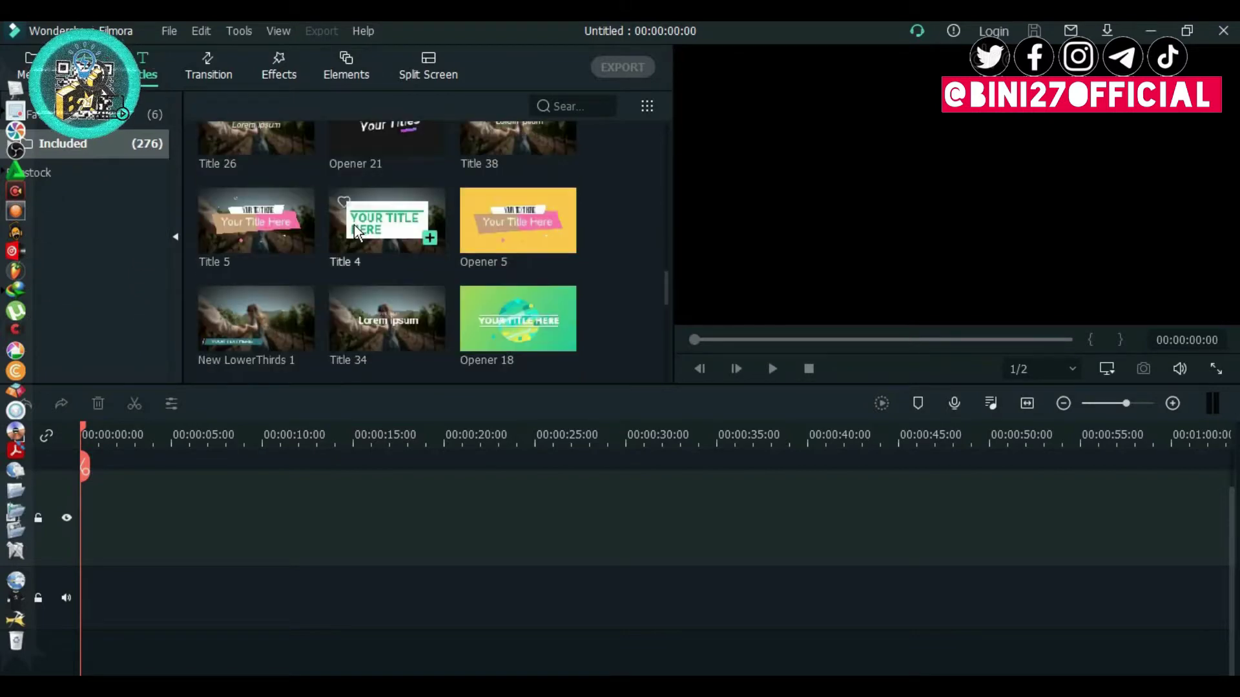
mouse_move(419, 246)
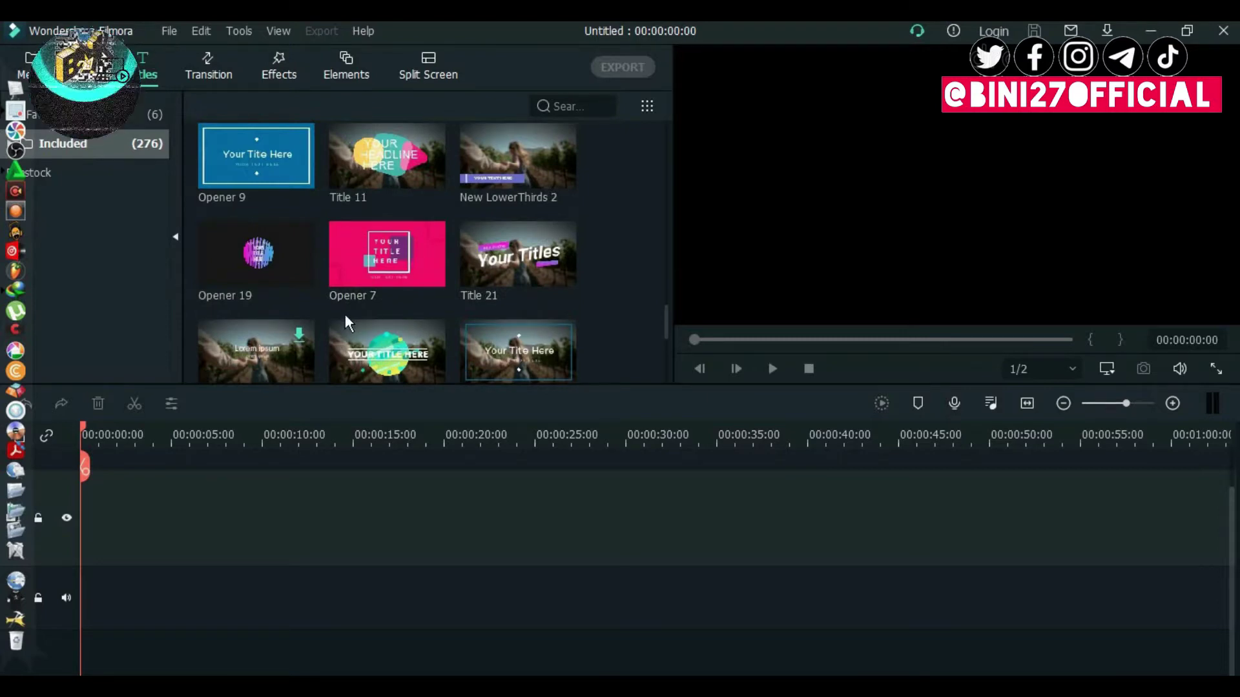
mouse_move(305, 343)
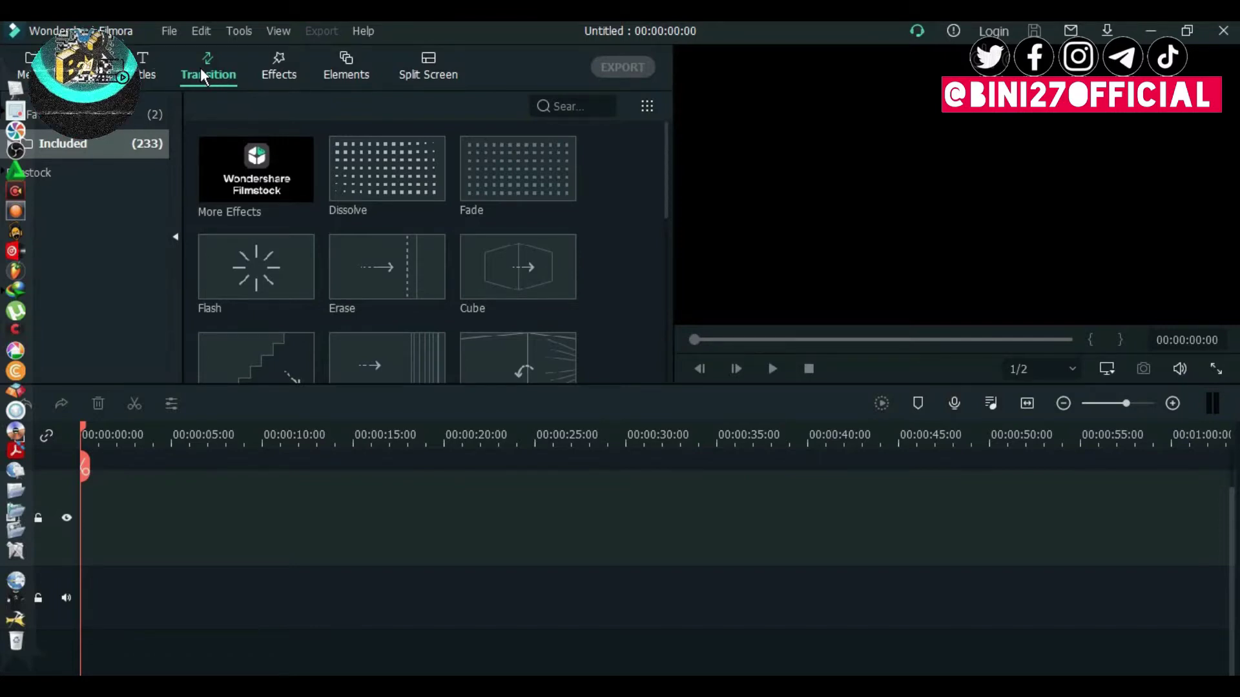
left_click(277, 72)
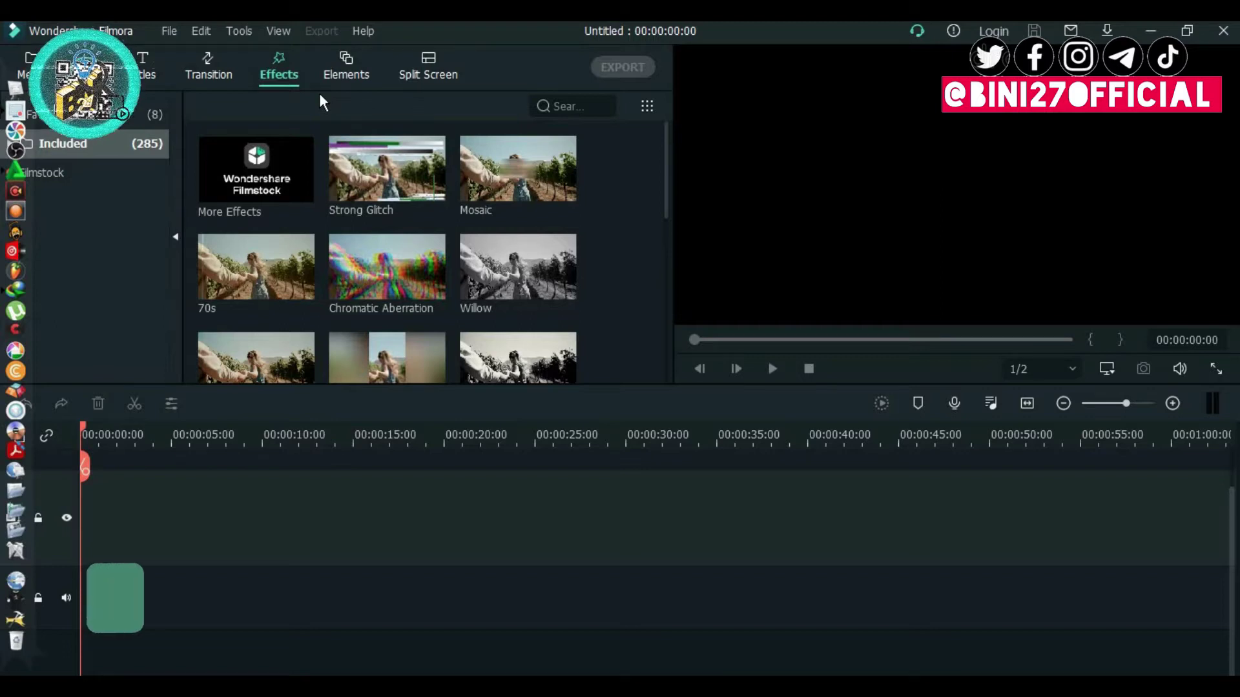
scroll(350, 215, "down", 5)
scroll(350, 218, "down", 3)
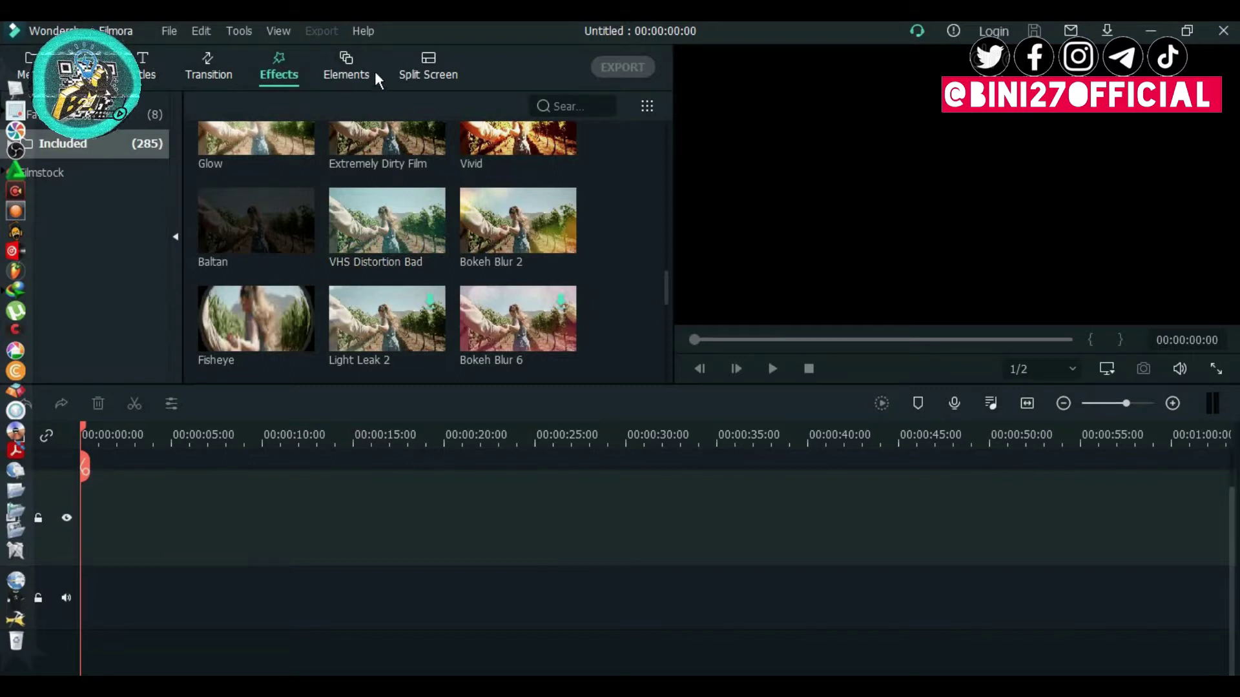
left_click(355, 67)
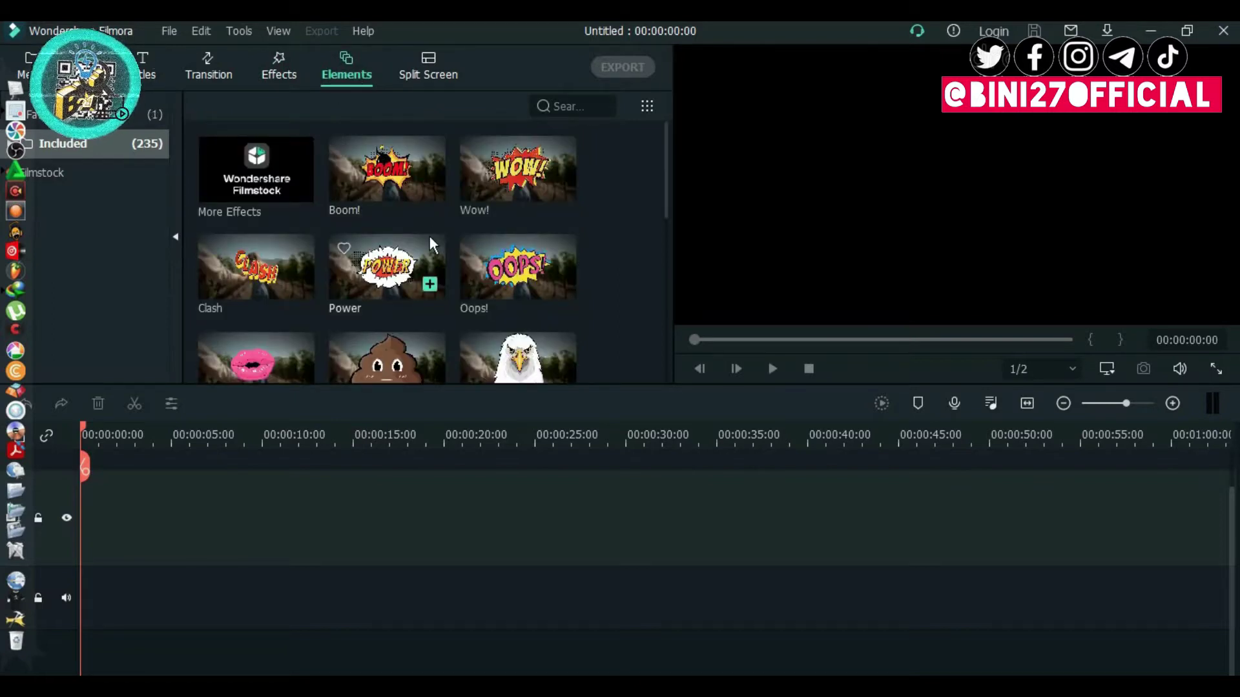
scroll(432, 243, "down", 3)
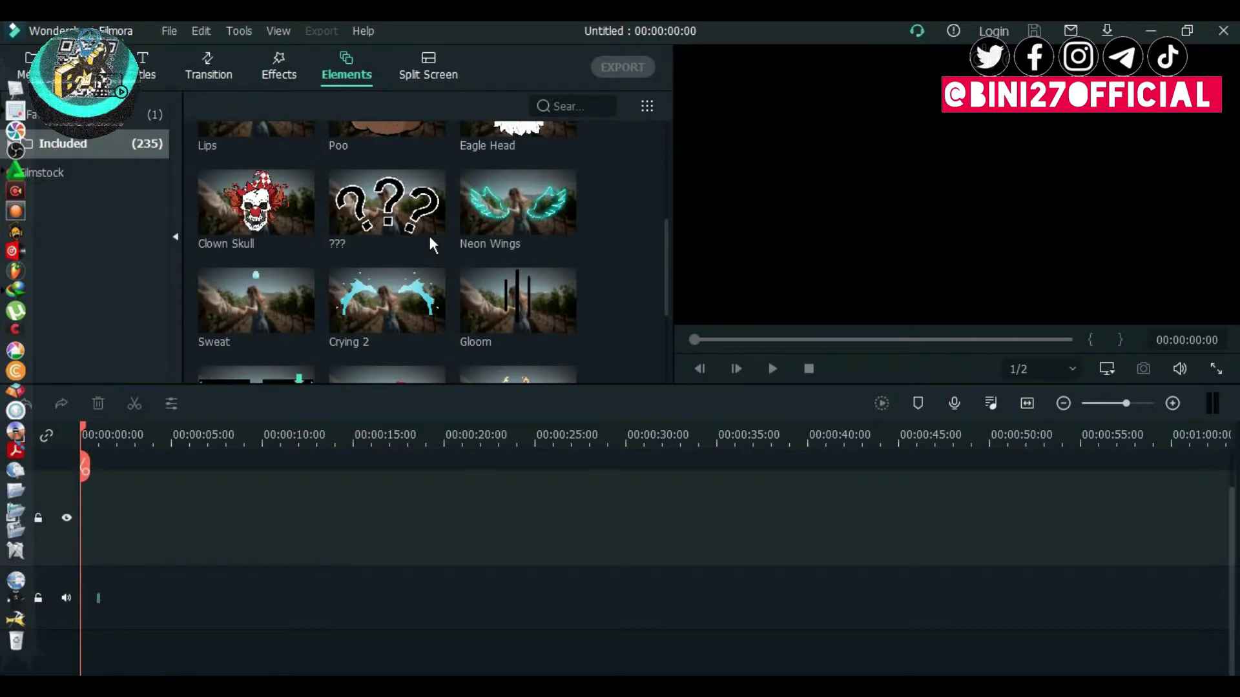
scroll(421, 244, "down", 3)
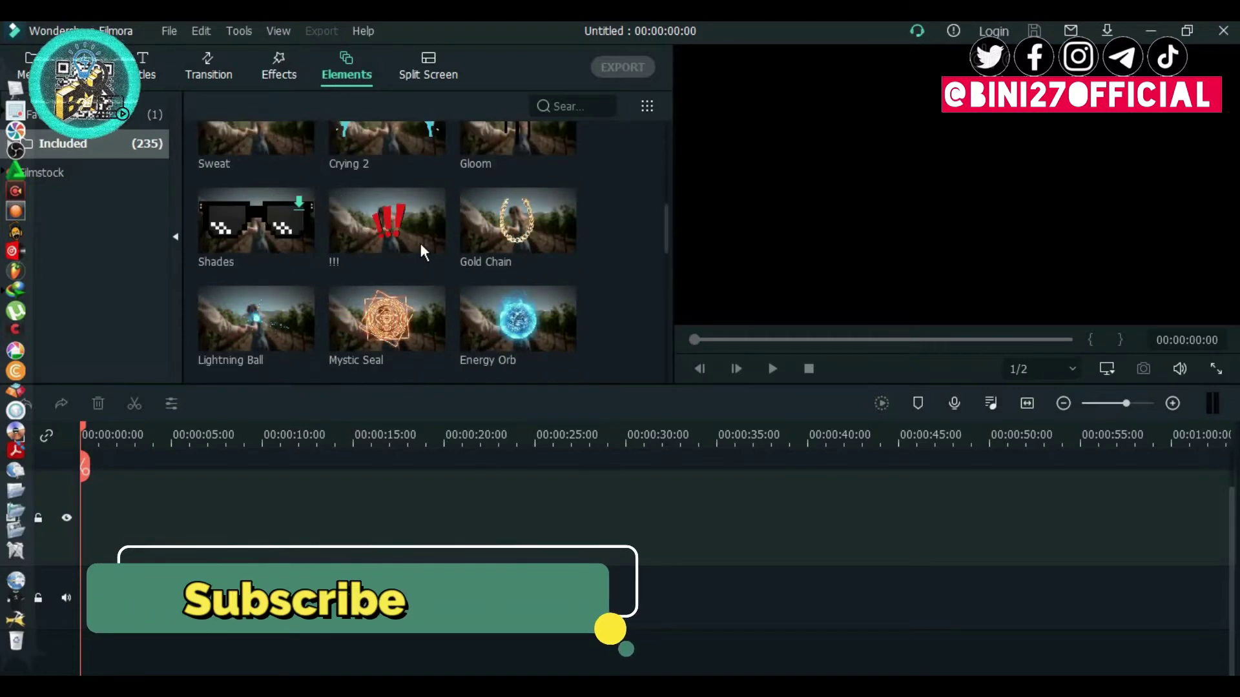
scroll(421, 243, "down", 3)
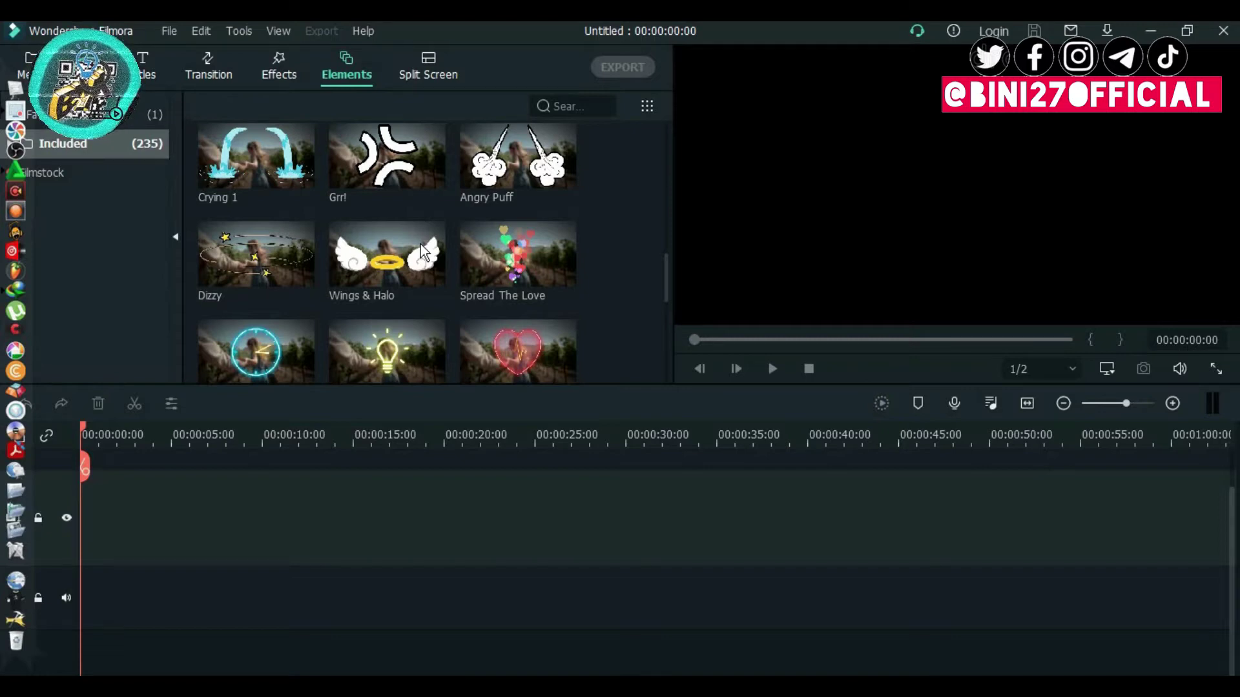
left_click(428, 57)
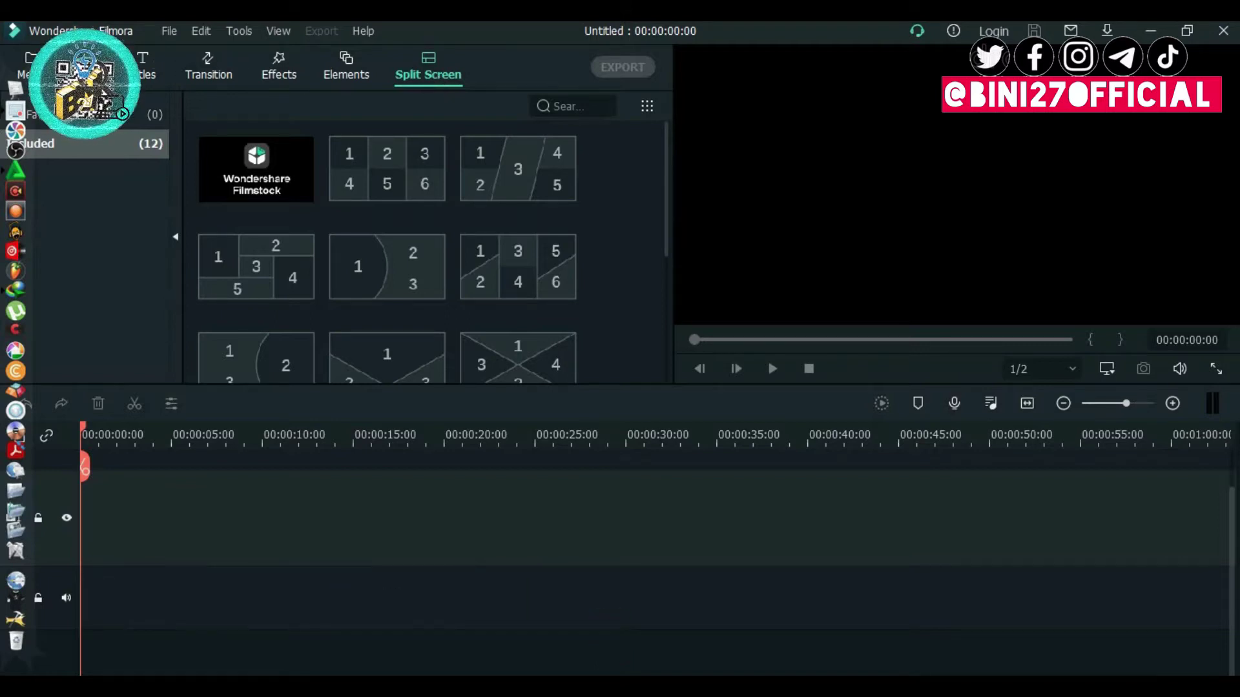
Step: Import the "bini27 background video" file into the project media and add it to the timeline
left_click(29, 64)
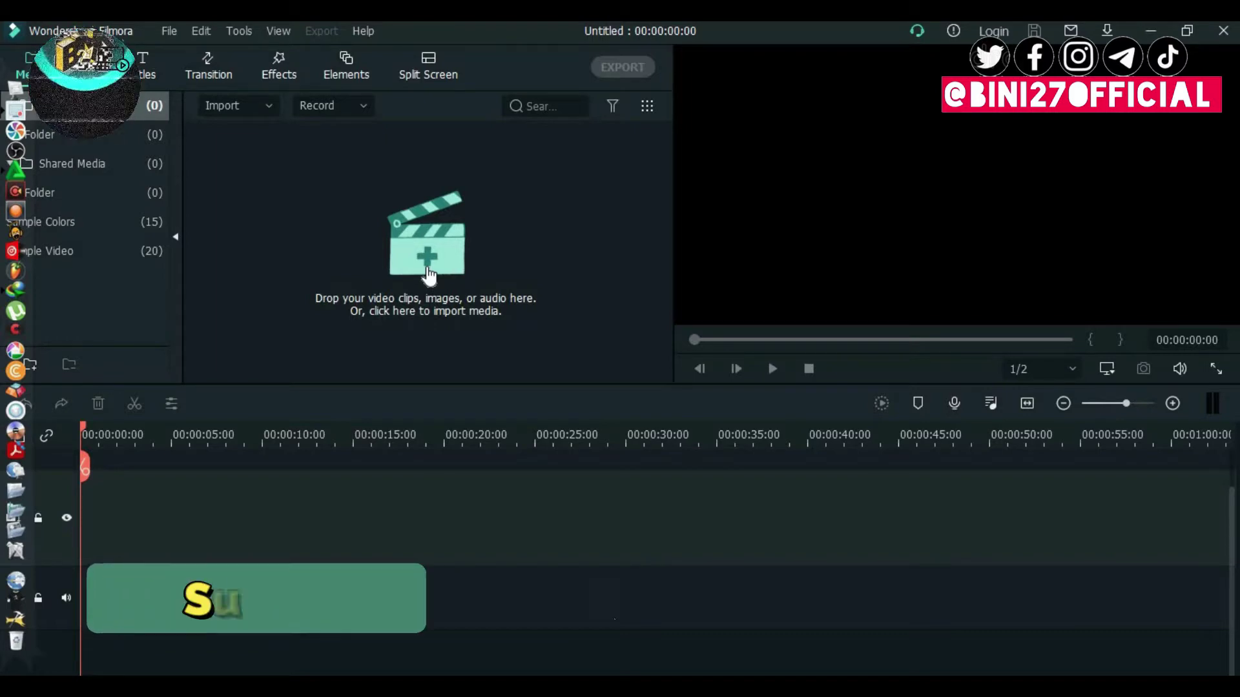
left_click(325, 227)
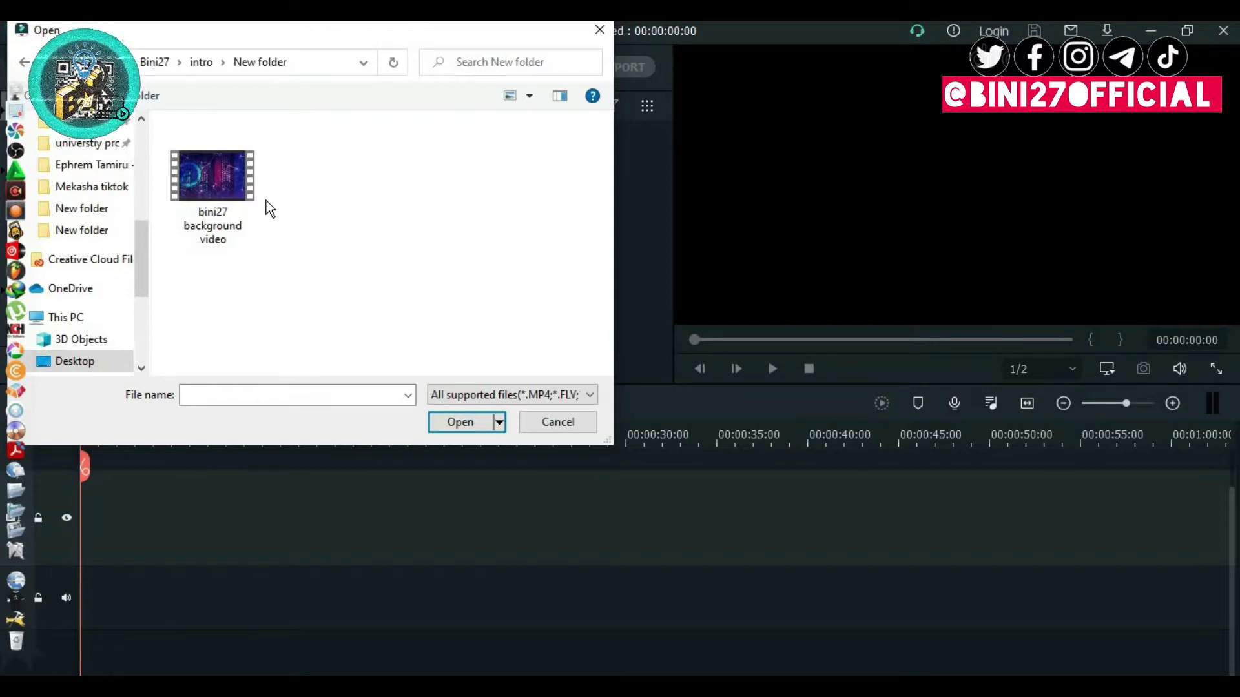
left_click(237, 198)
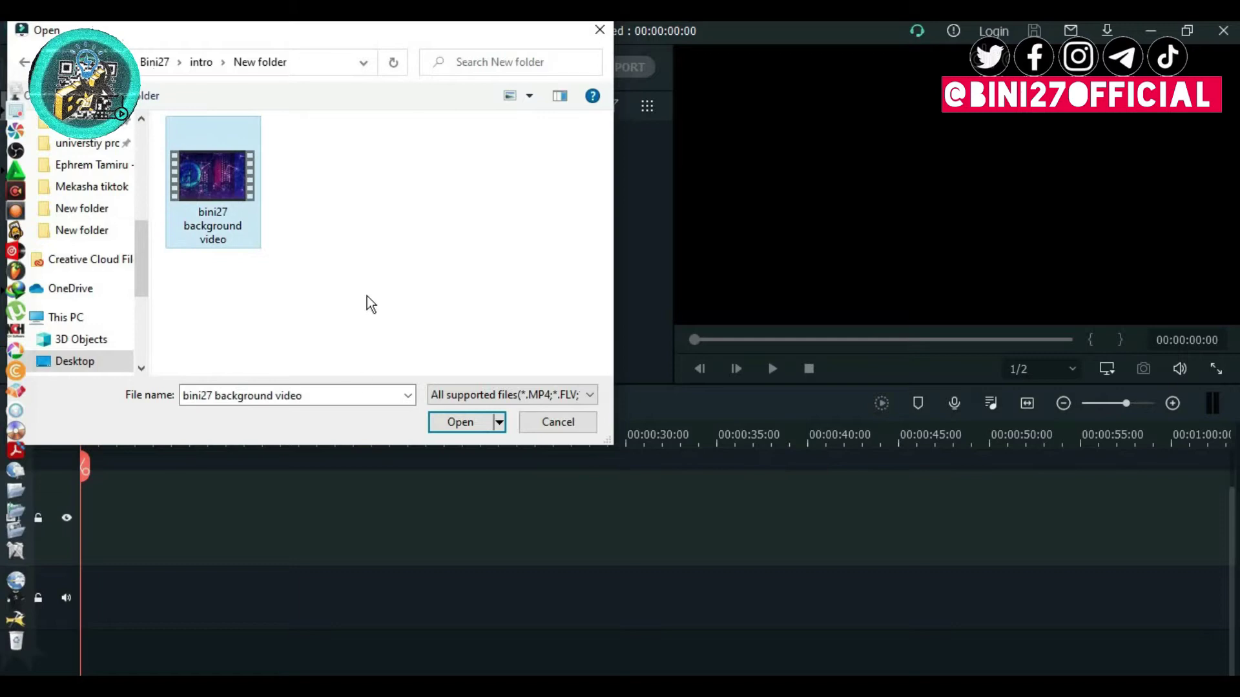
left_click(451, 431)
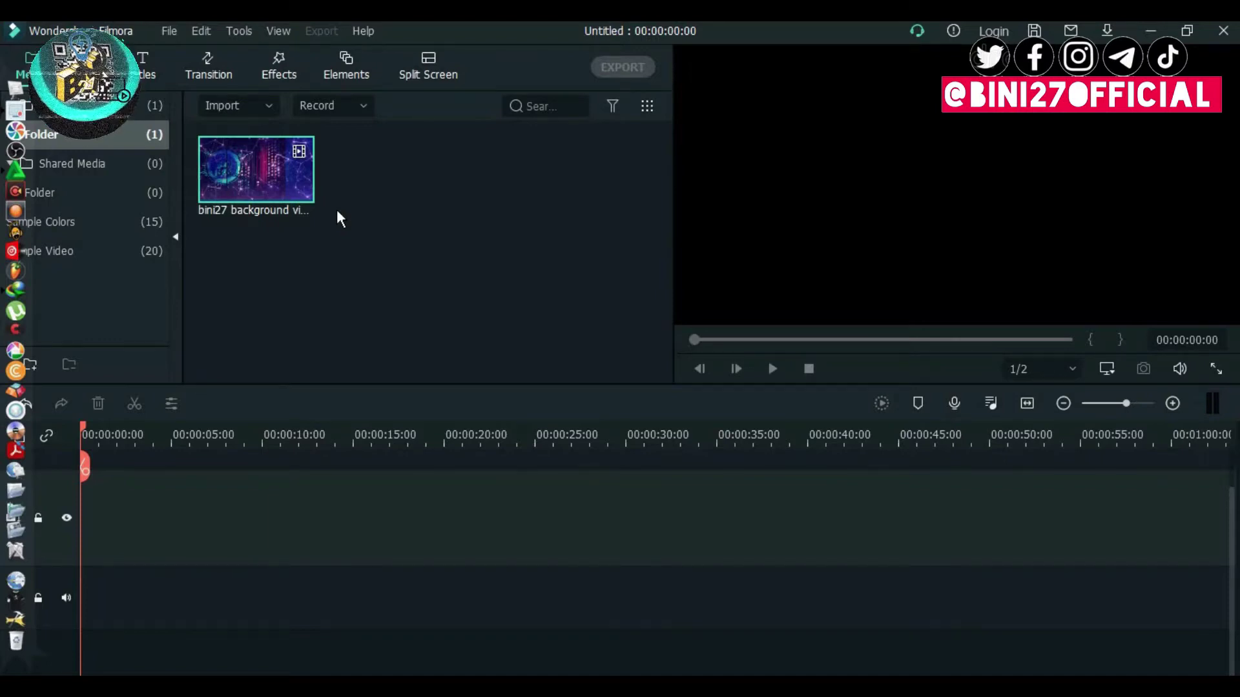
mouse_move(303, 181)
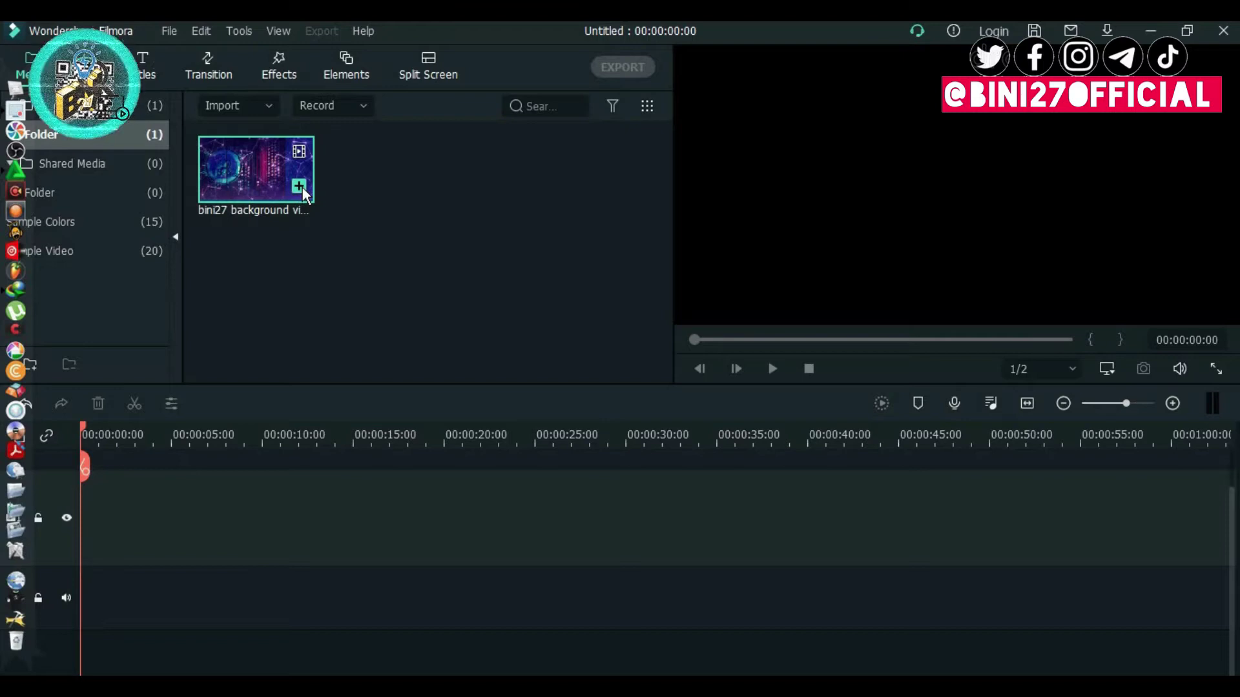
left_click(300, 187)
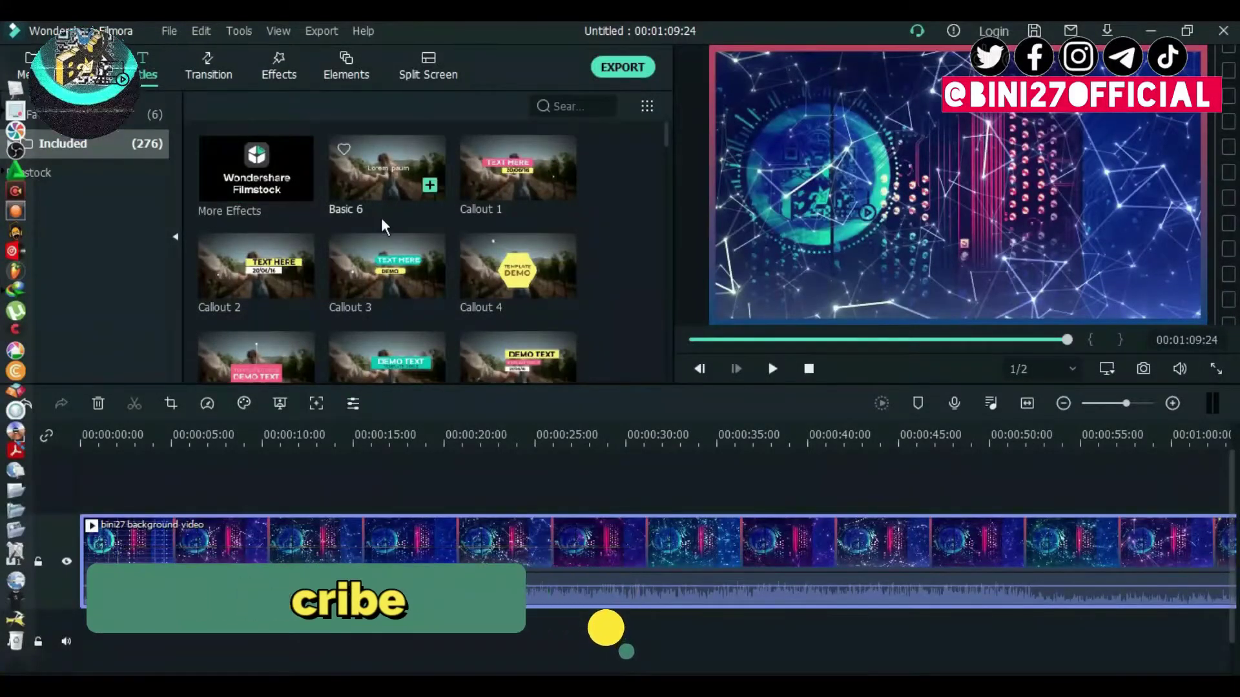
Step: Browse the included title templates and show the favourite titles
scroll(377, 246, "down", 15)
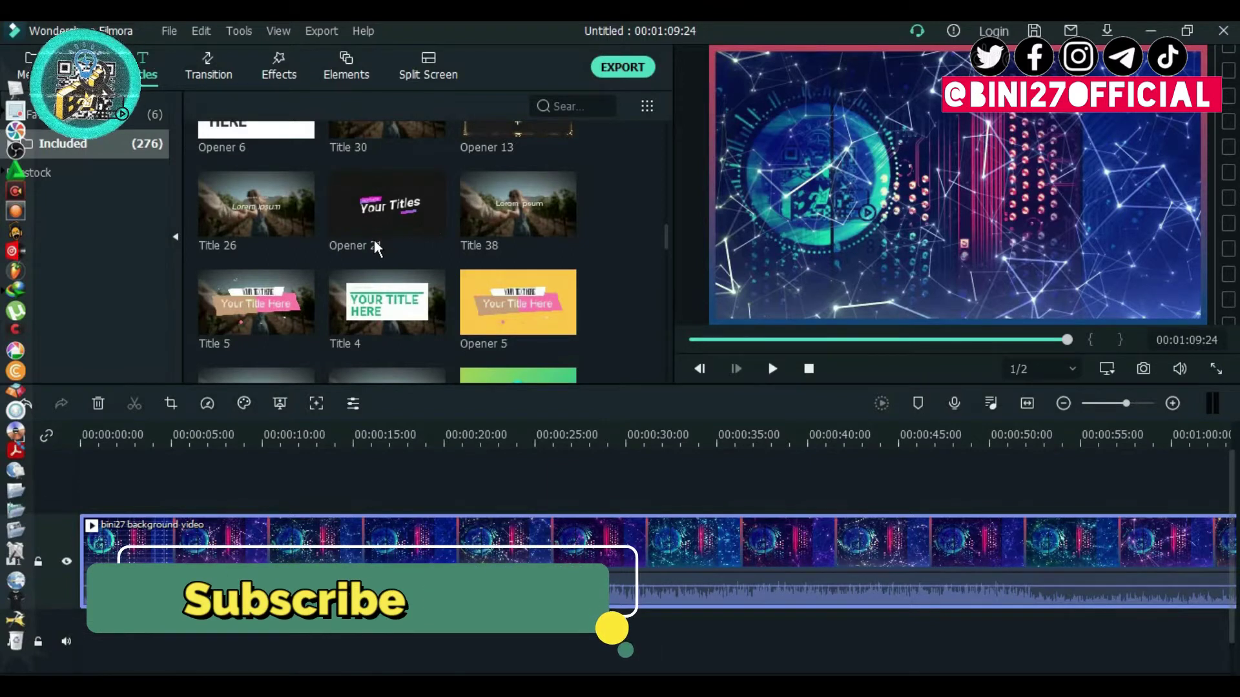
scroll(374, 239, "down", 2)
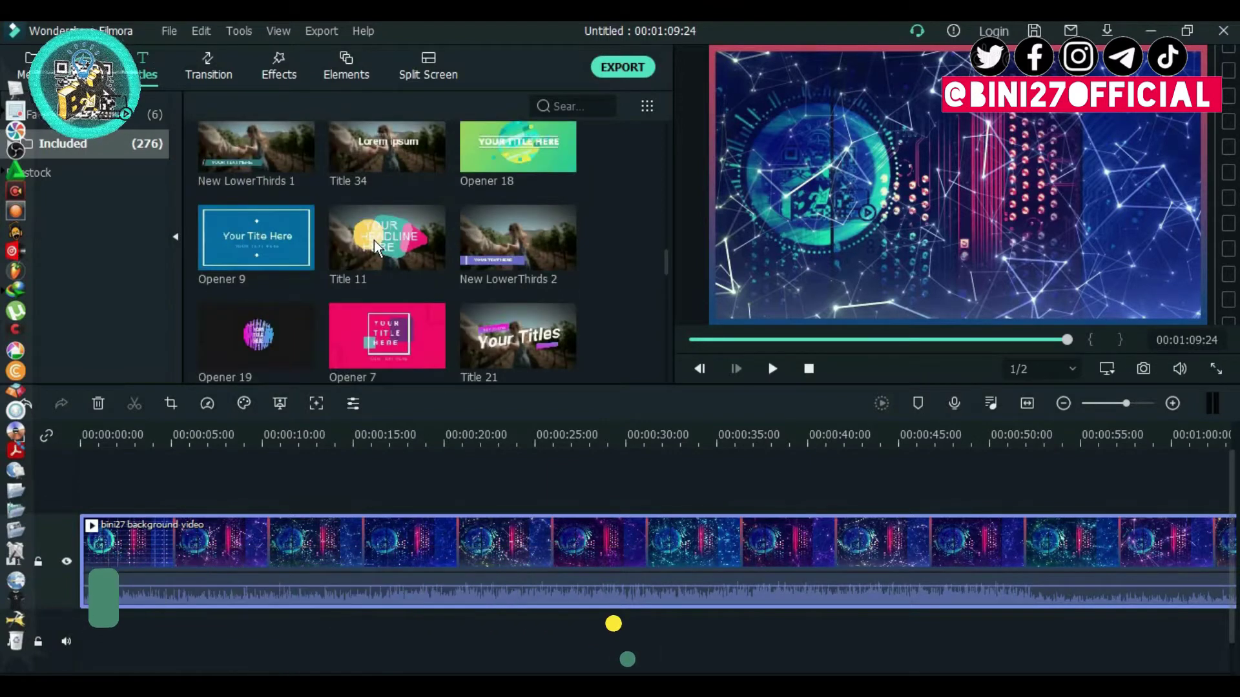
scroll(374, 239, "down", 2)
scroll(374, 239, "down", 2)
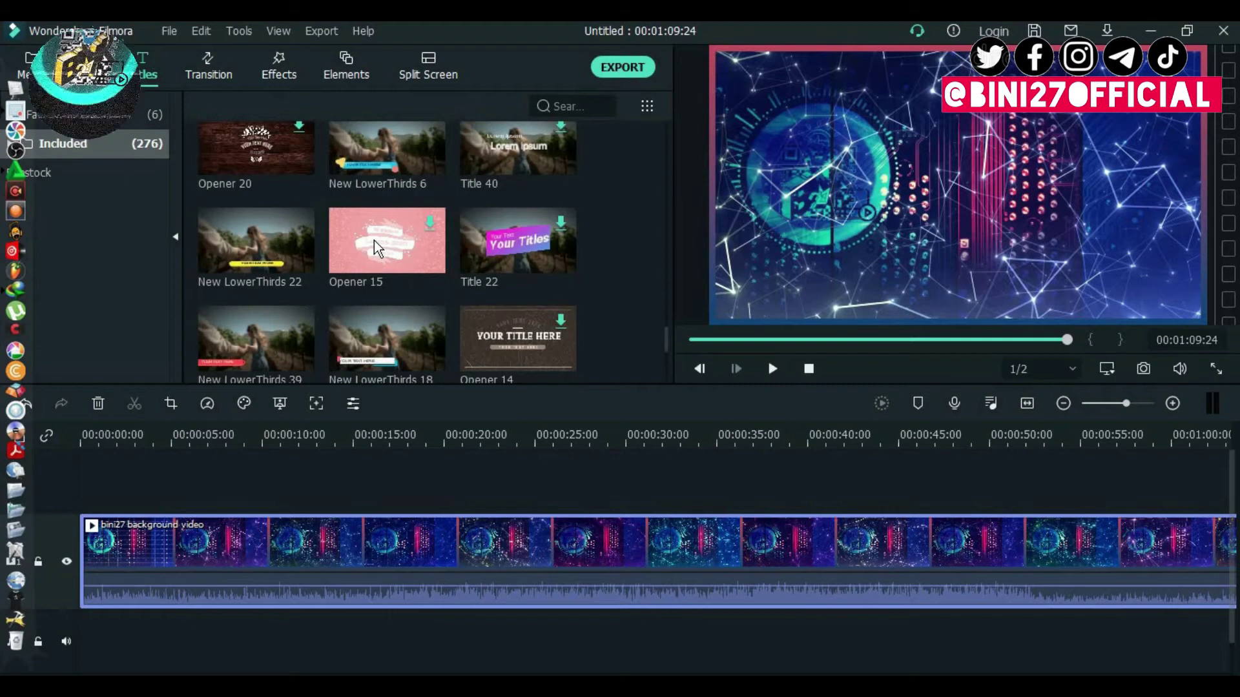
scroll(374, 239, "down", 2)
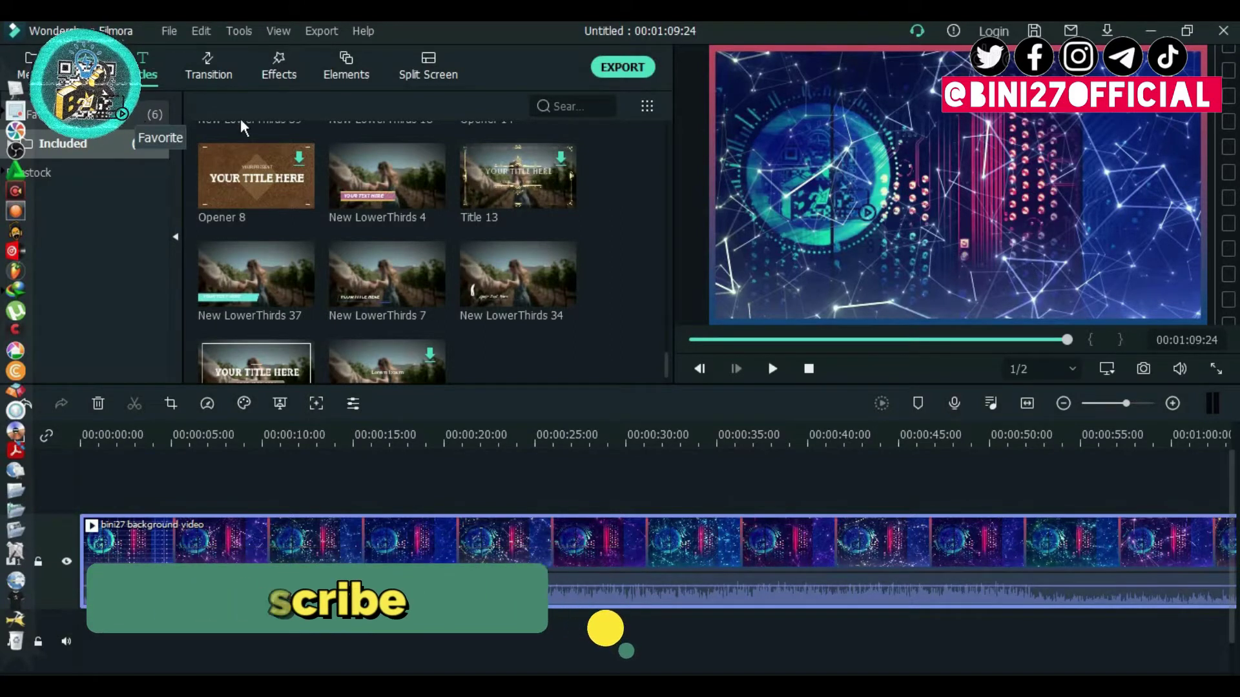
mouse_move(347, 153)
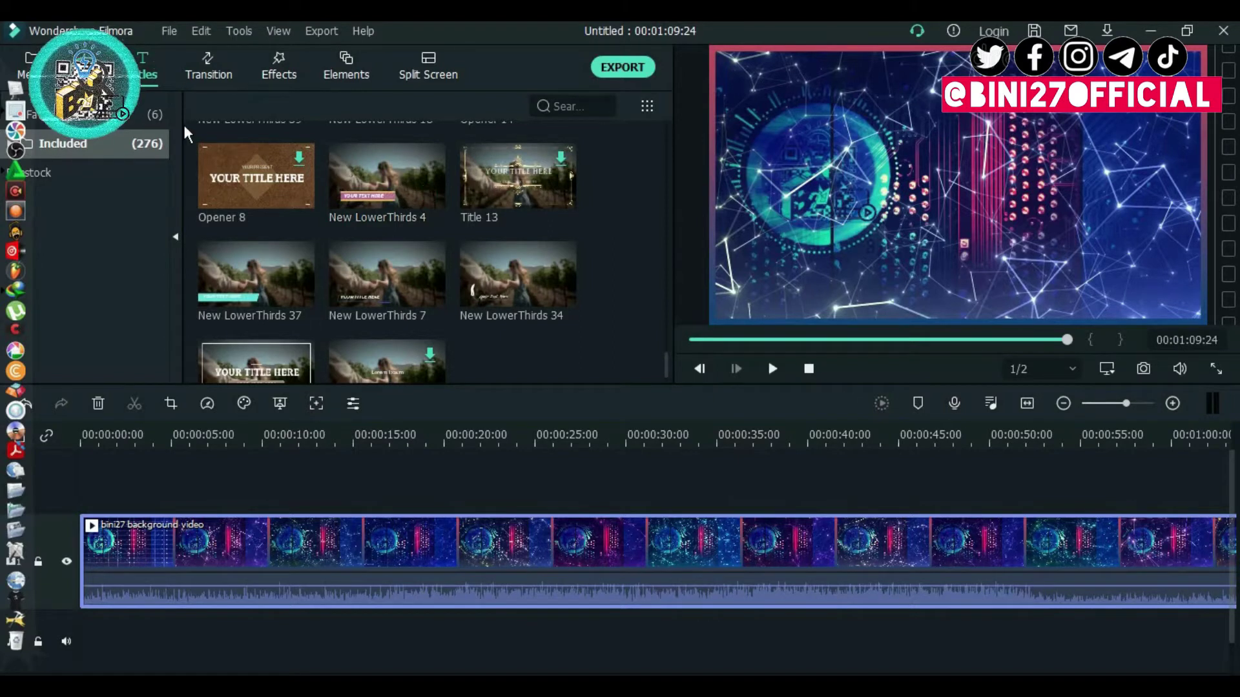
left_click(149, 115)
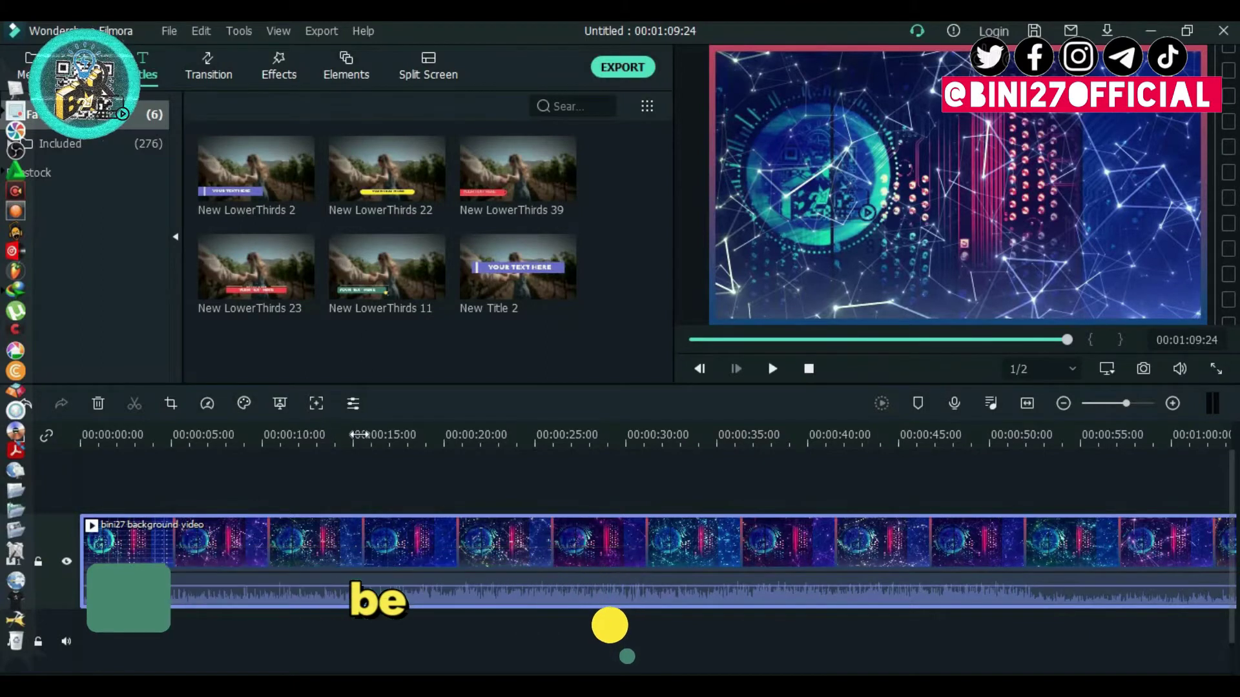
Step: Place the New LowerThirds 11 title on the track above the background video, starting at about 3 seconds
left_click(126, 430)
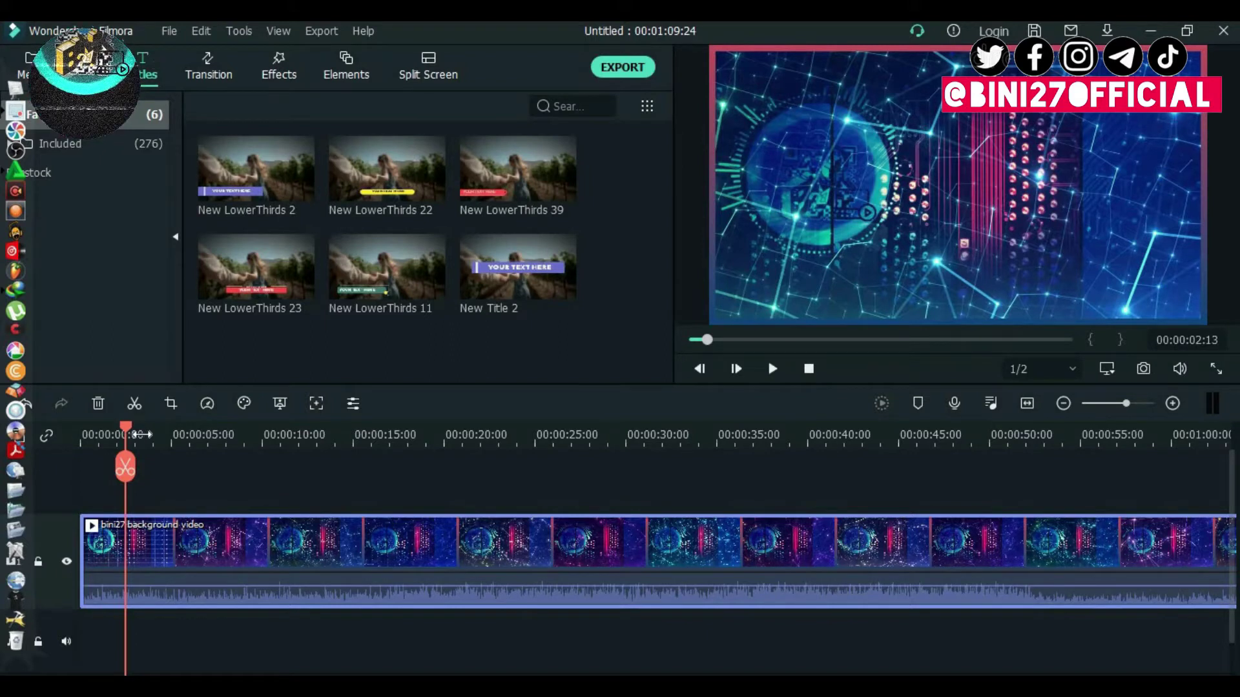
left_click(257, 435)
left_click(380, 434)
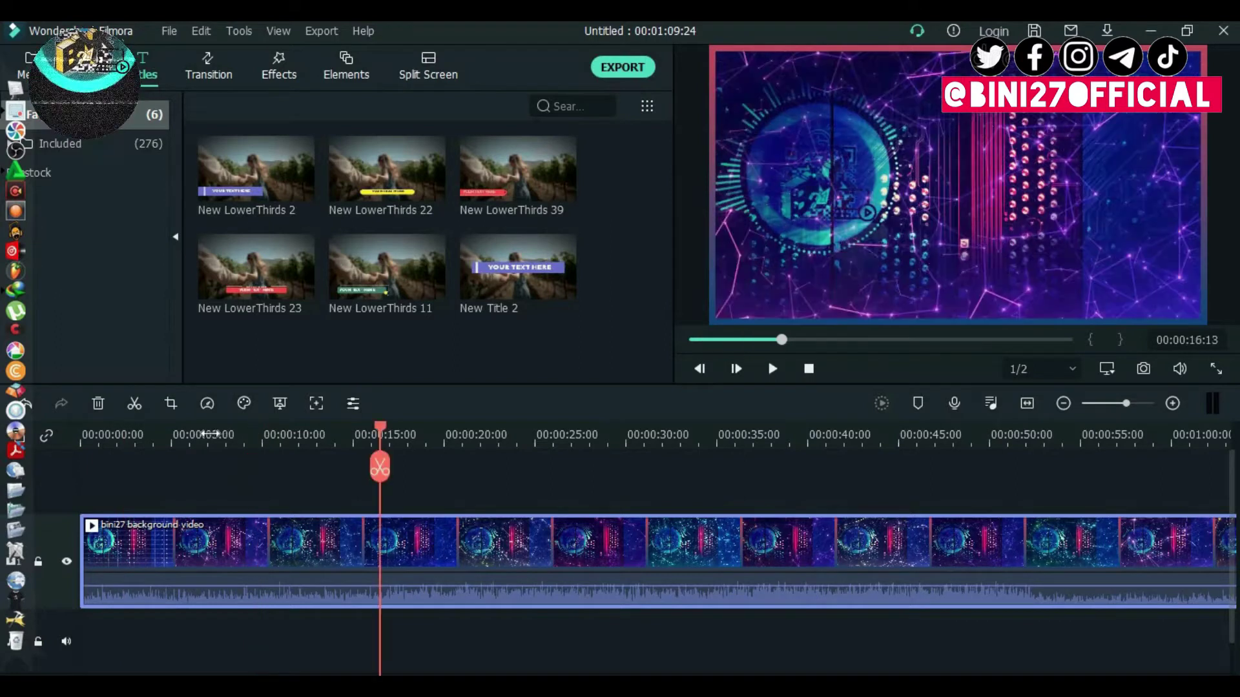
left_click(139, 434)
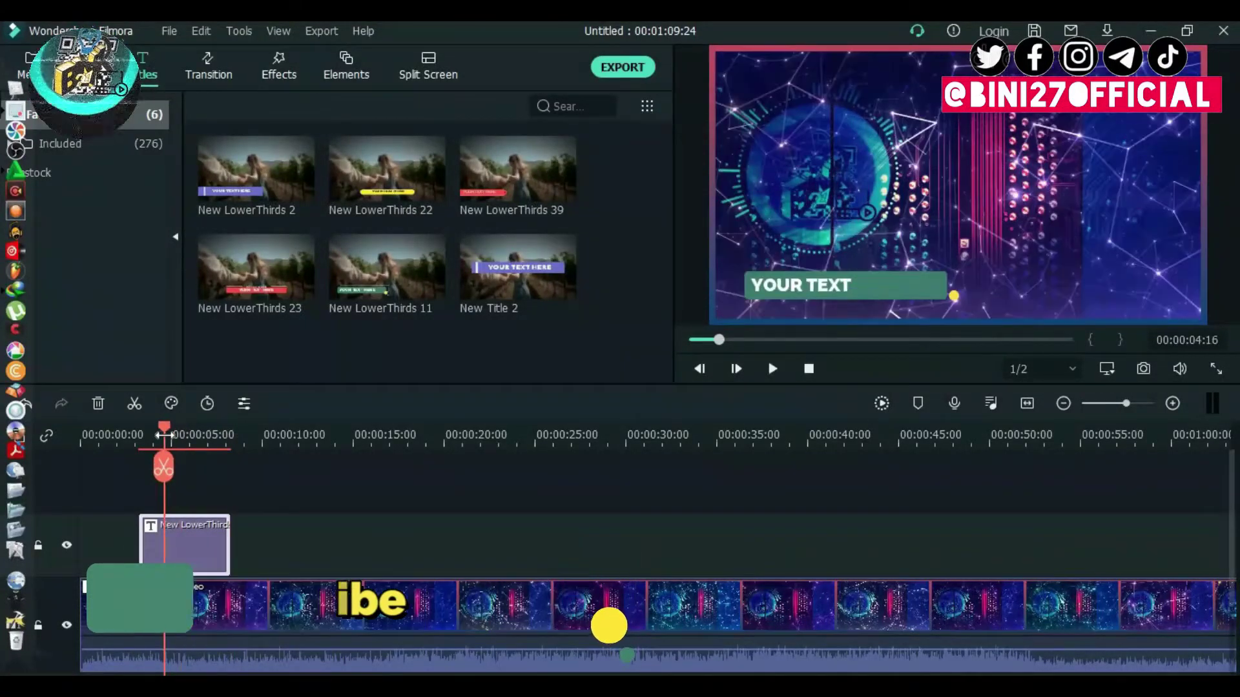
Step: Replace the placeholder text of the lower-third title with "Subscribe"
left_click(144, 442)
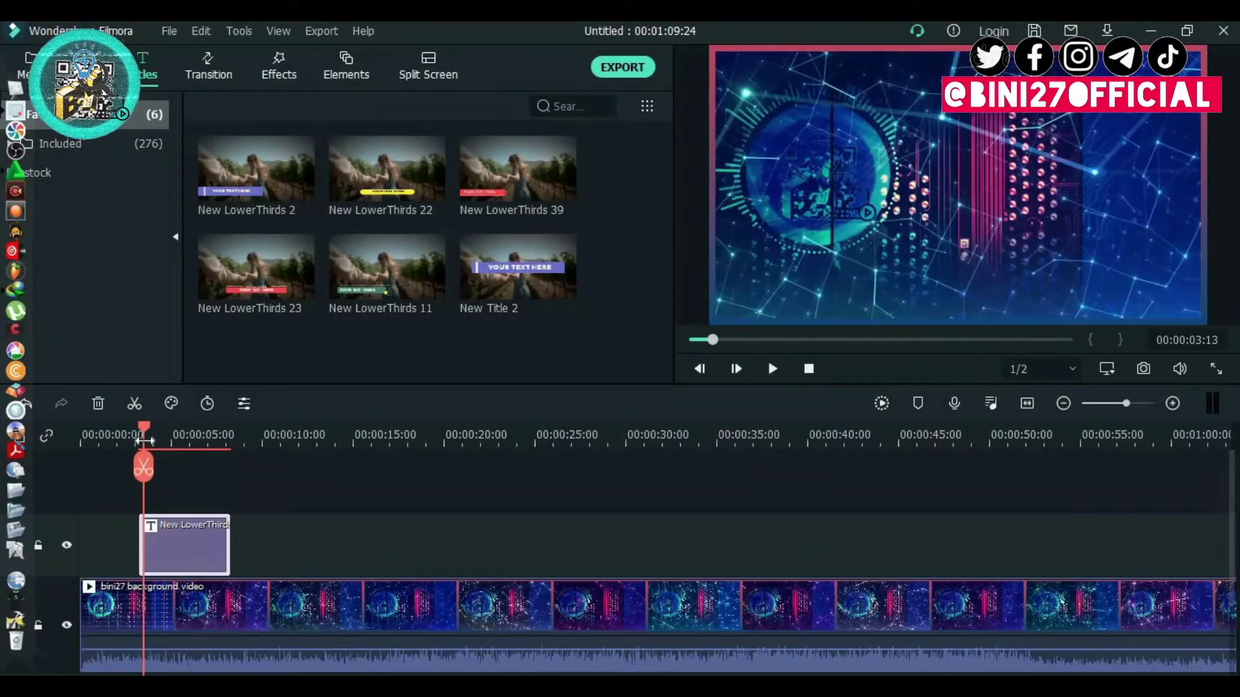
left_click(176, 444)
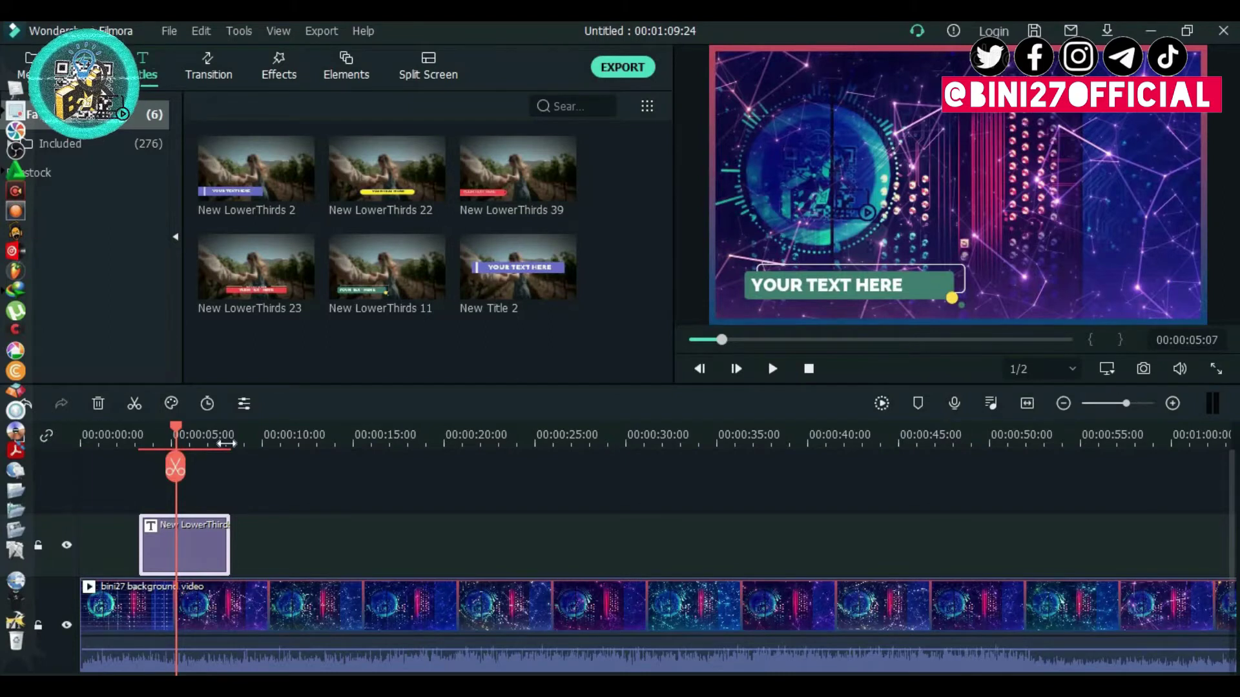
left_click(946, 278)
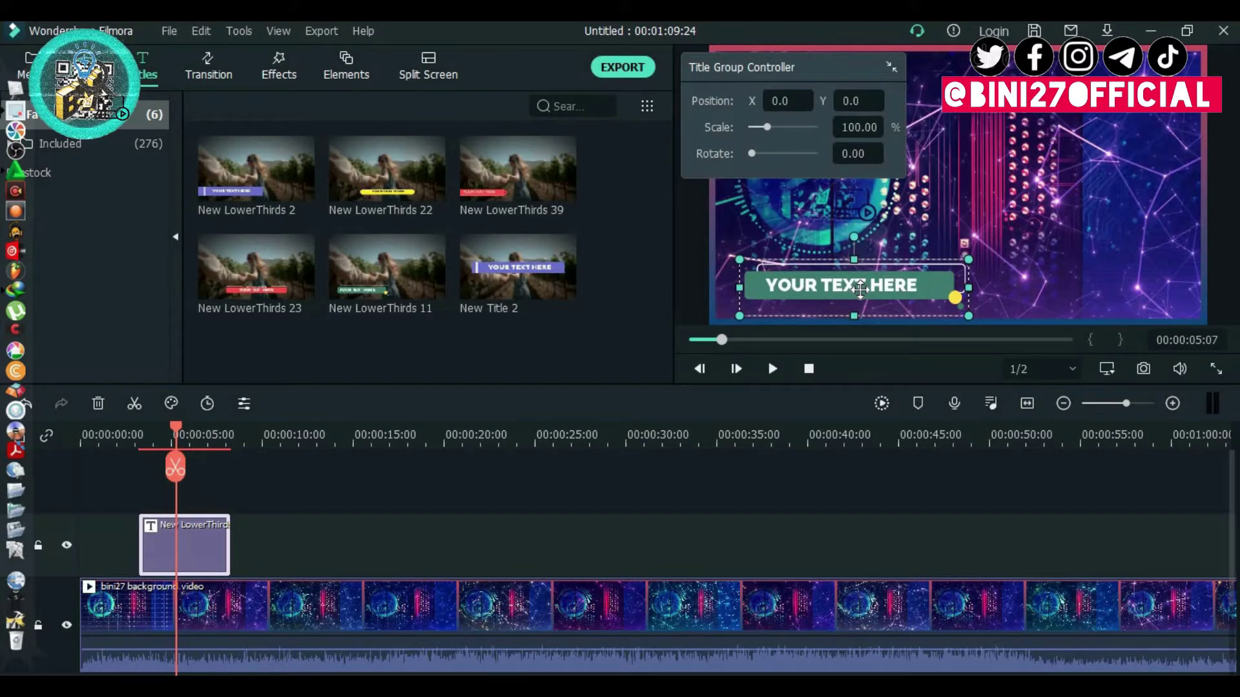
left_click(847, 285)
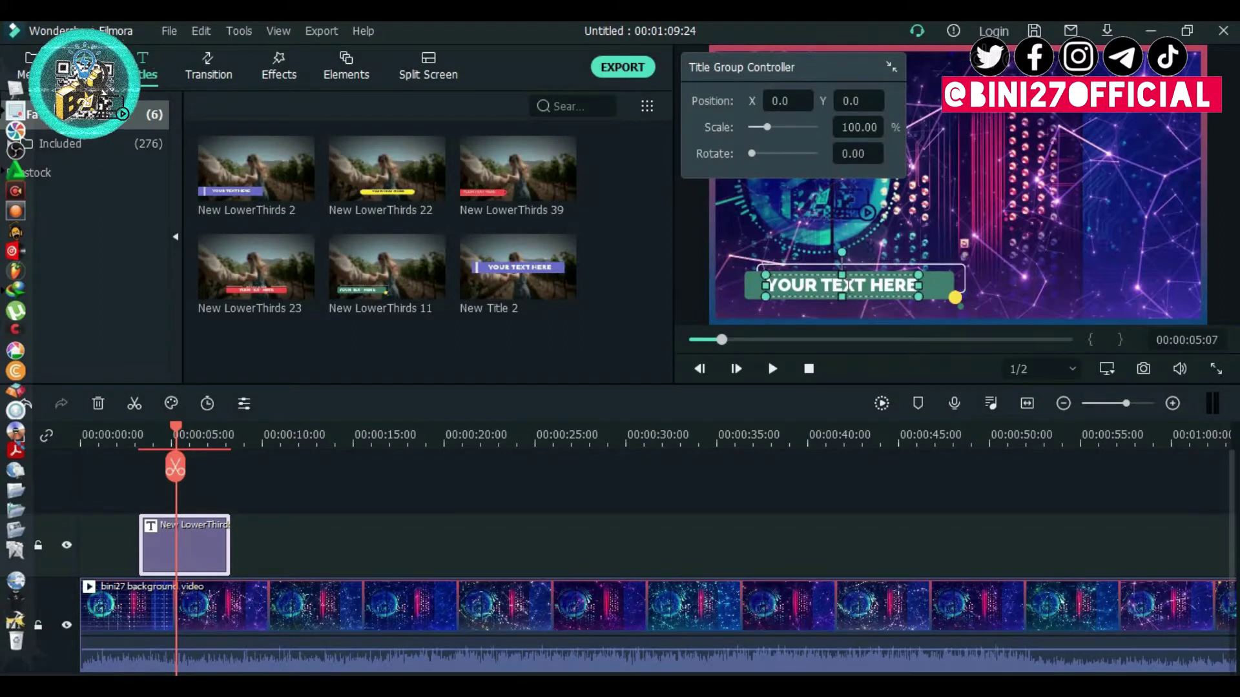
double_click(847, 287)
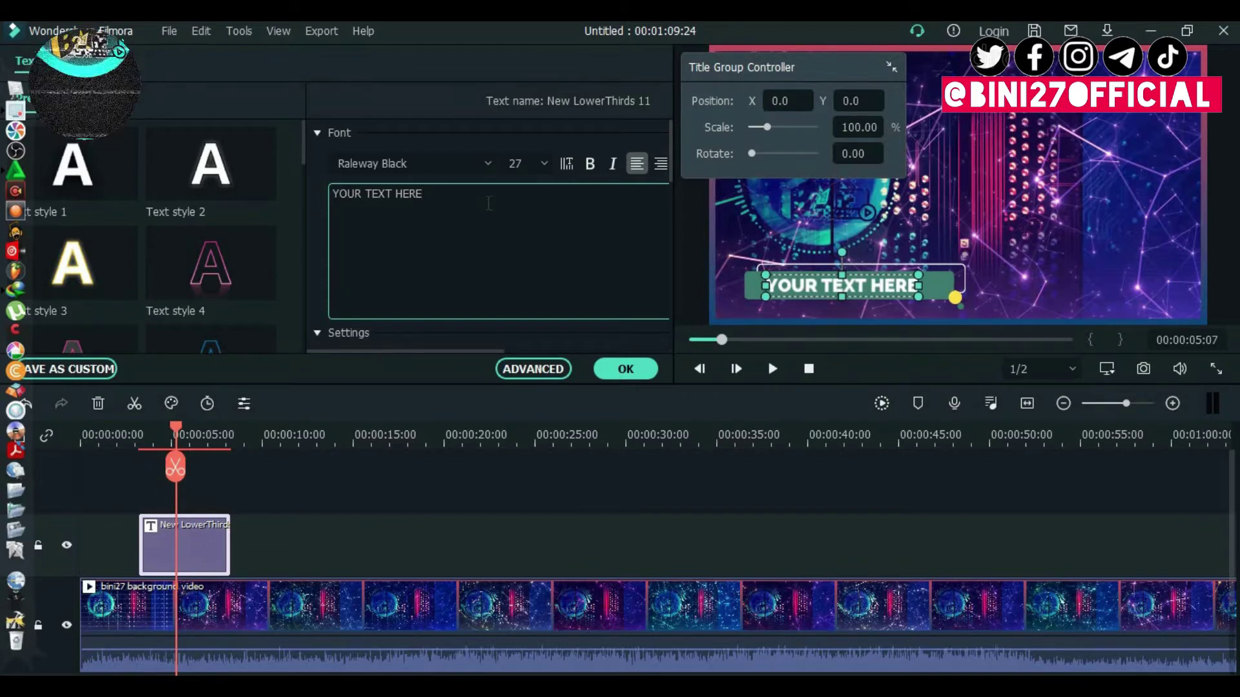
key("ctrl+a")
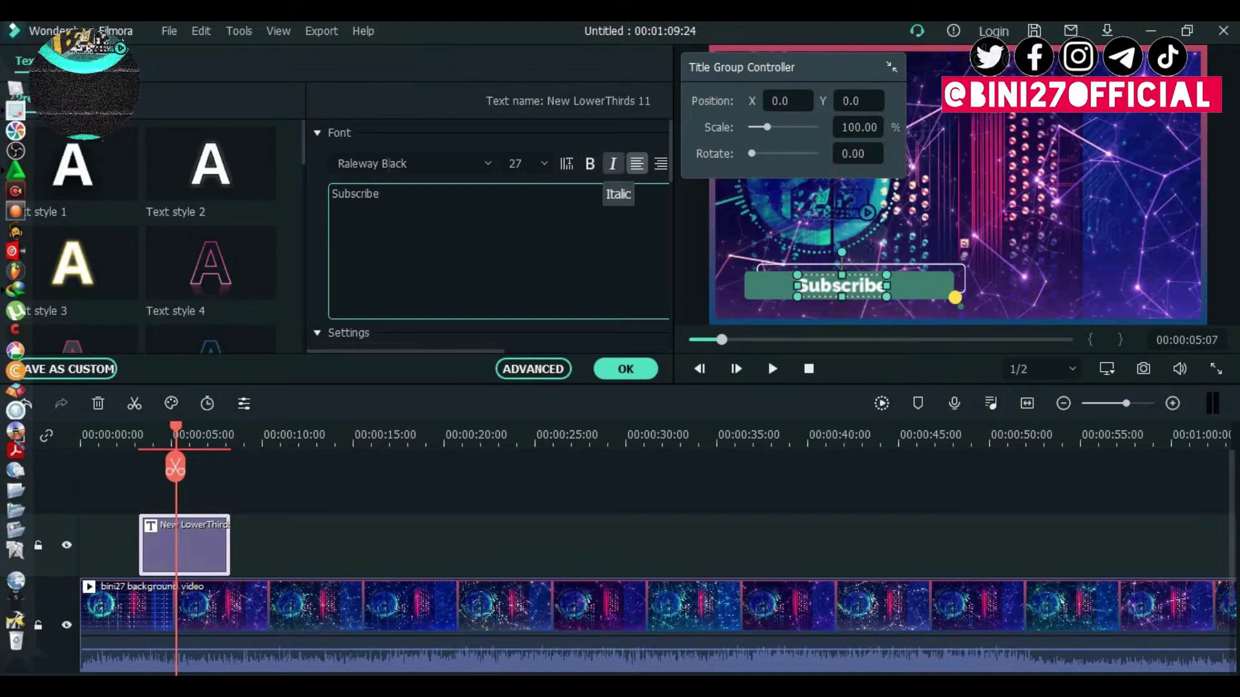
Step: Apply the yellow Text style 8 preset to the "Subscribe" lower-third title and accept the title edits
mouse_move(199, 184)
scroll(199, 188, "down", 3)
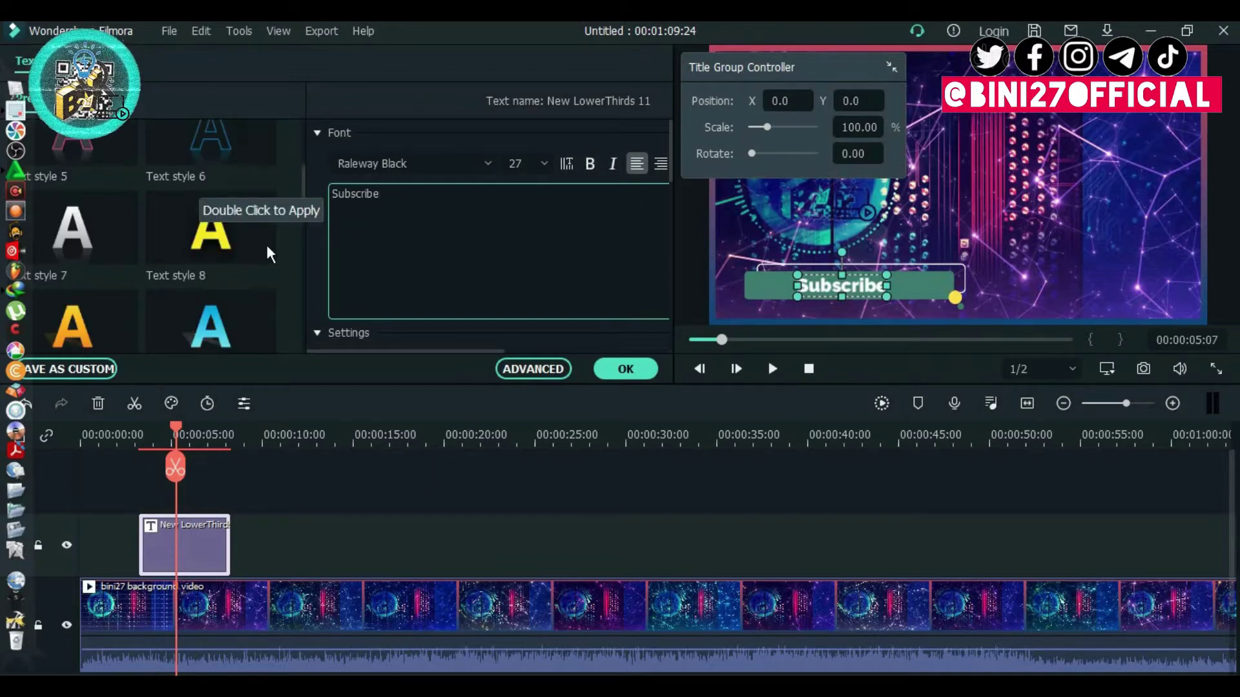
double_click(194, 252)
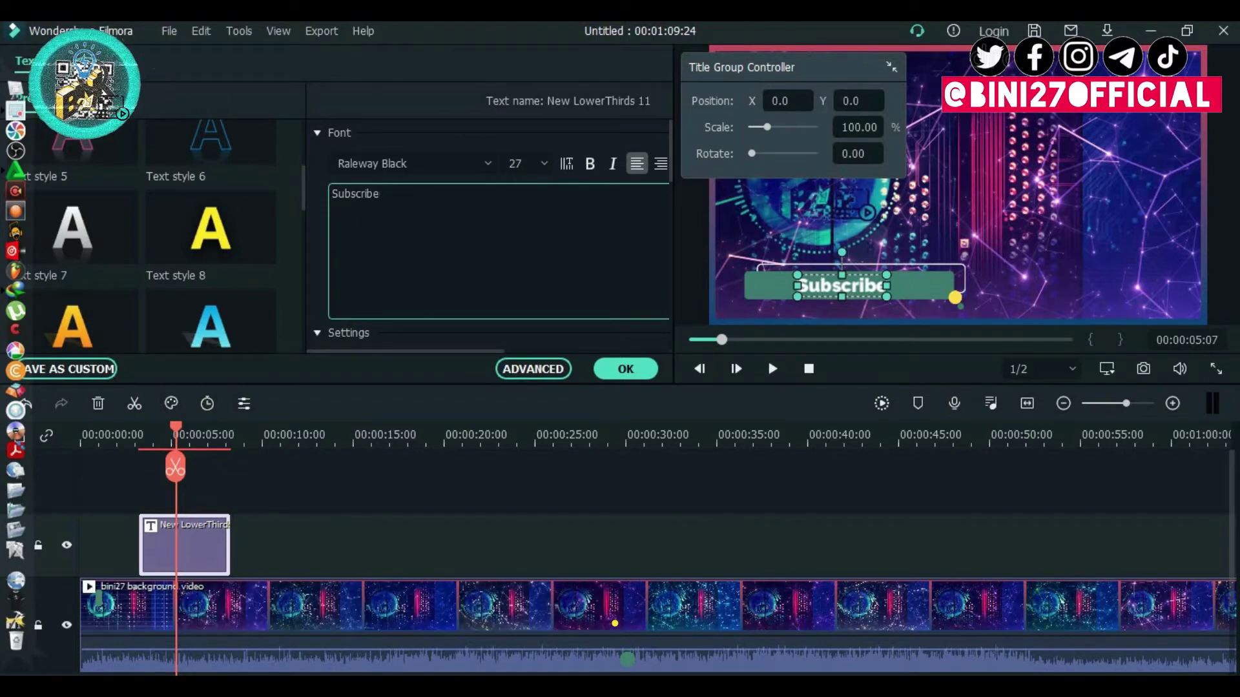
left_click(84, 61)
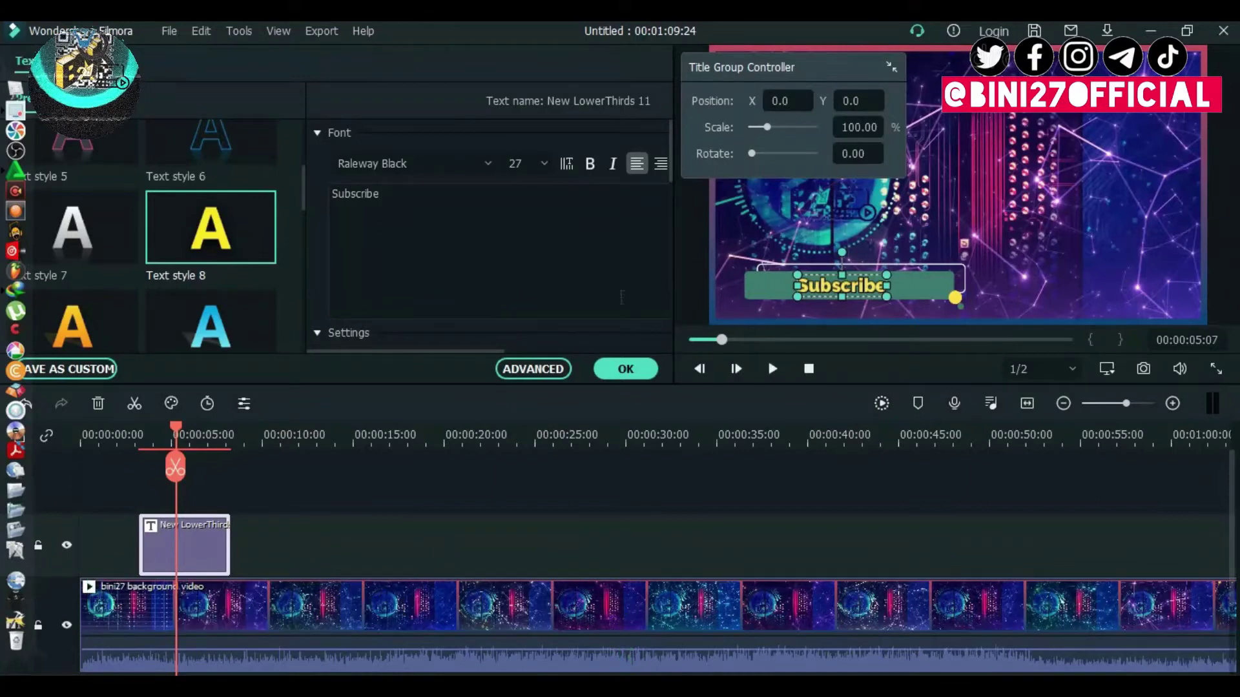
left_click(630, 376)
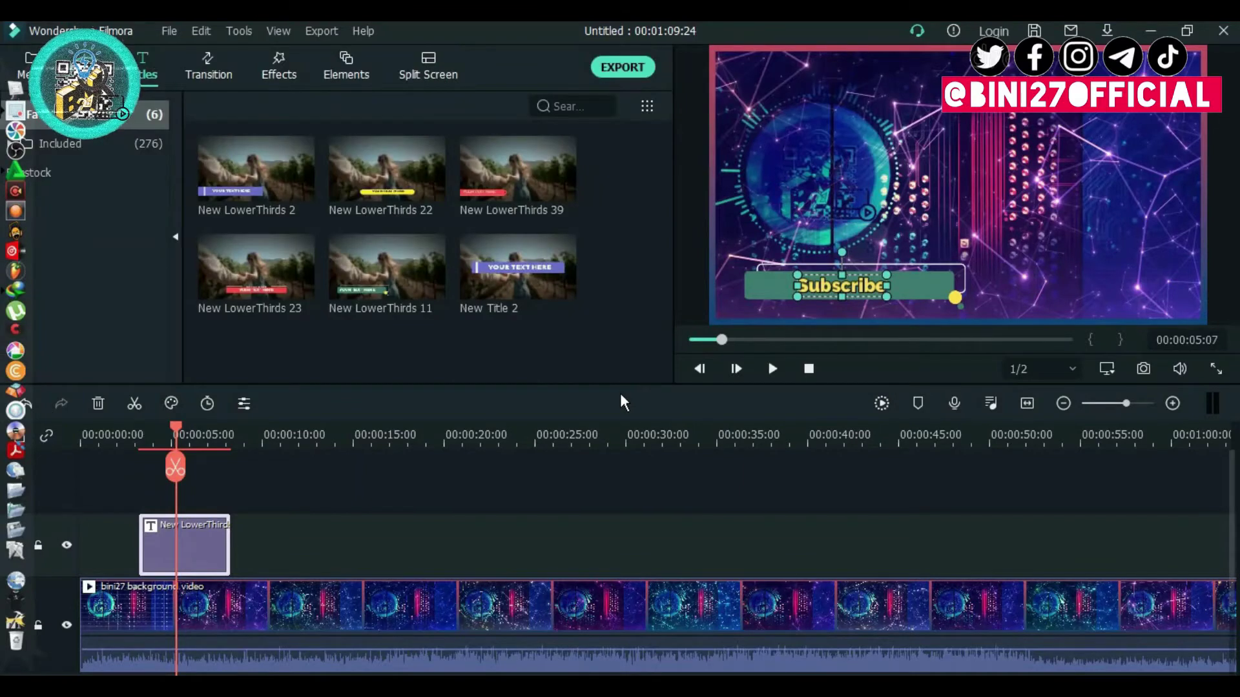
Step: Play the project from the beginning until past the end of the lower-third title, and pause the preview
key("Home")
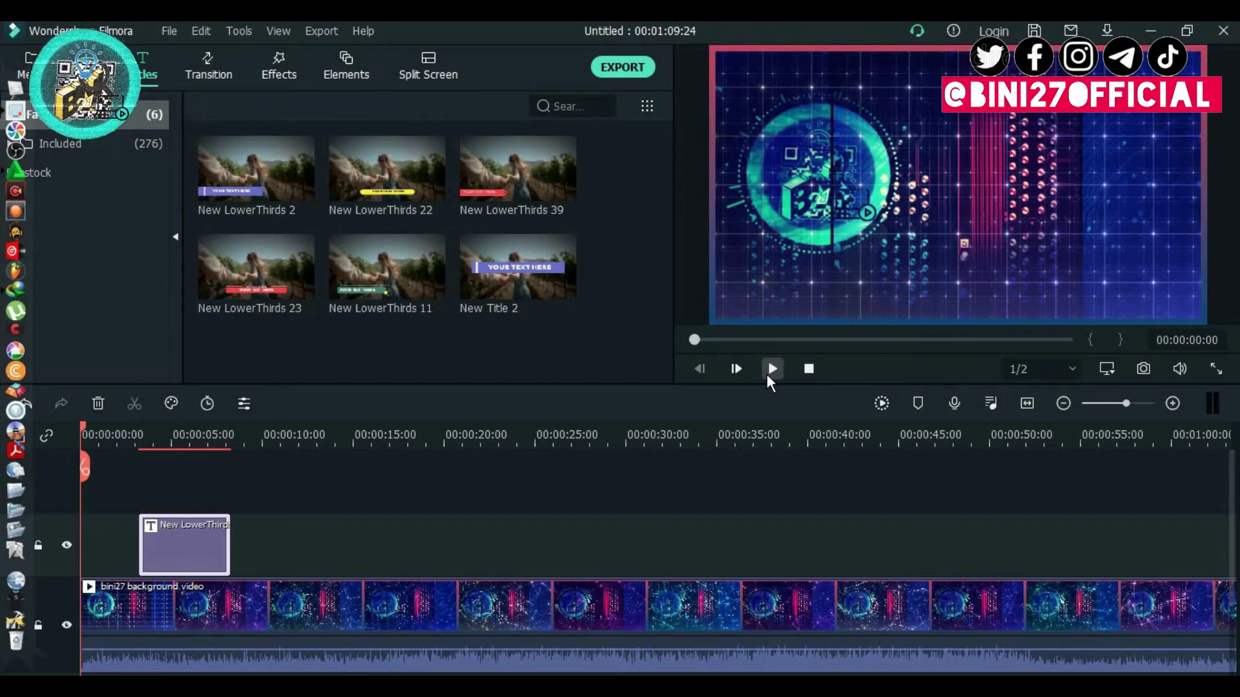
left_click(772, 369)
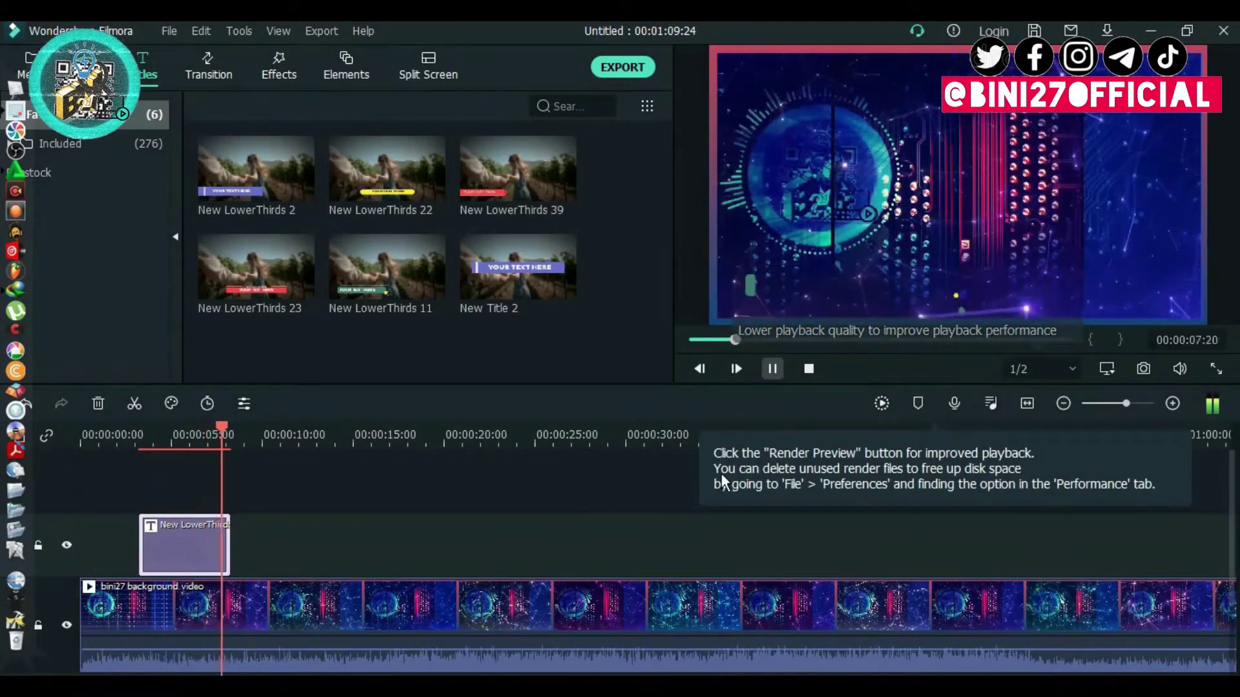
left_click(773, 372)
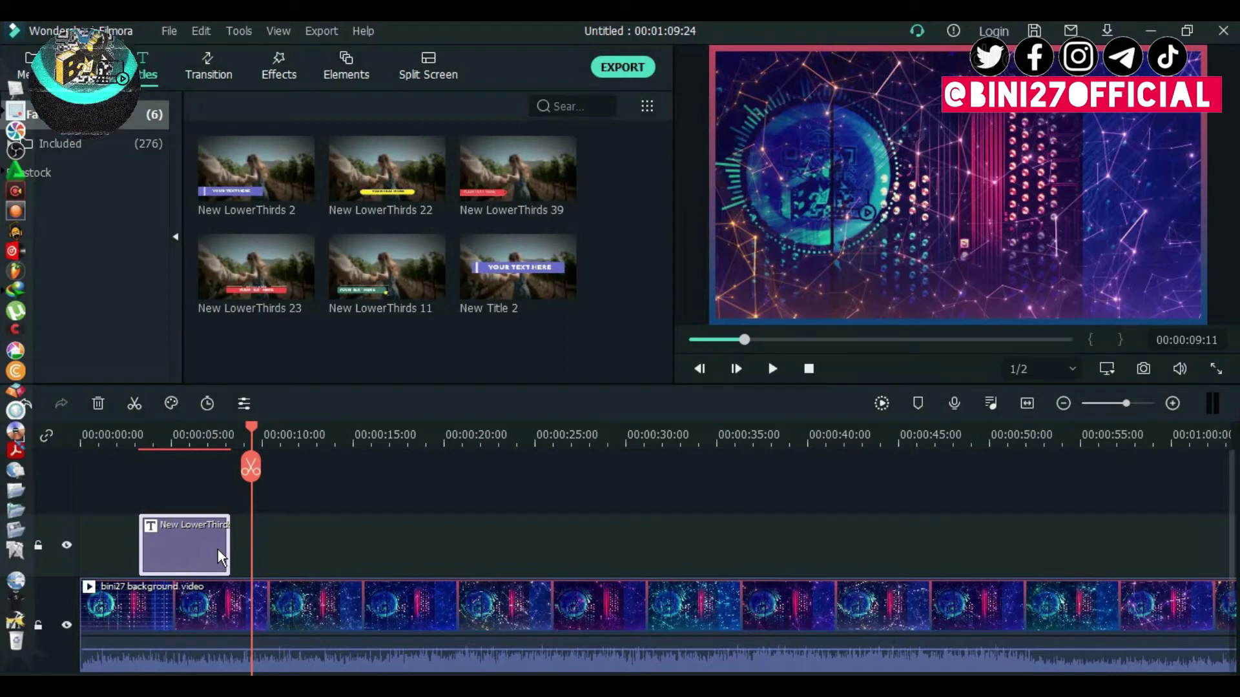
Step: Export the project to the computer as an MP4 video named "My Video"
left_click(321, 31)
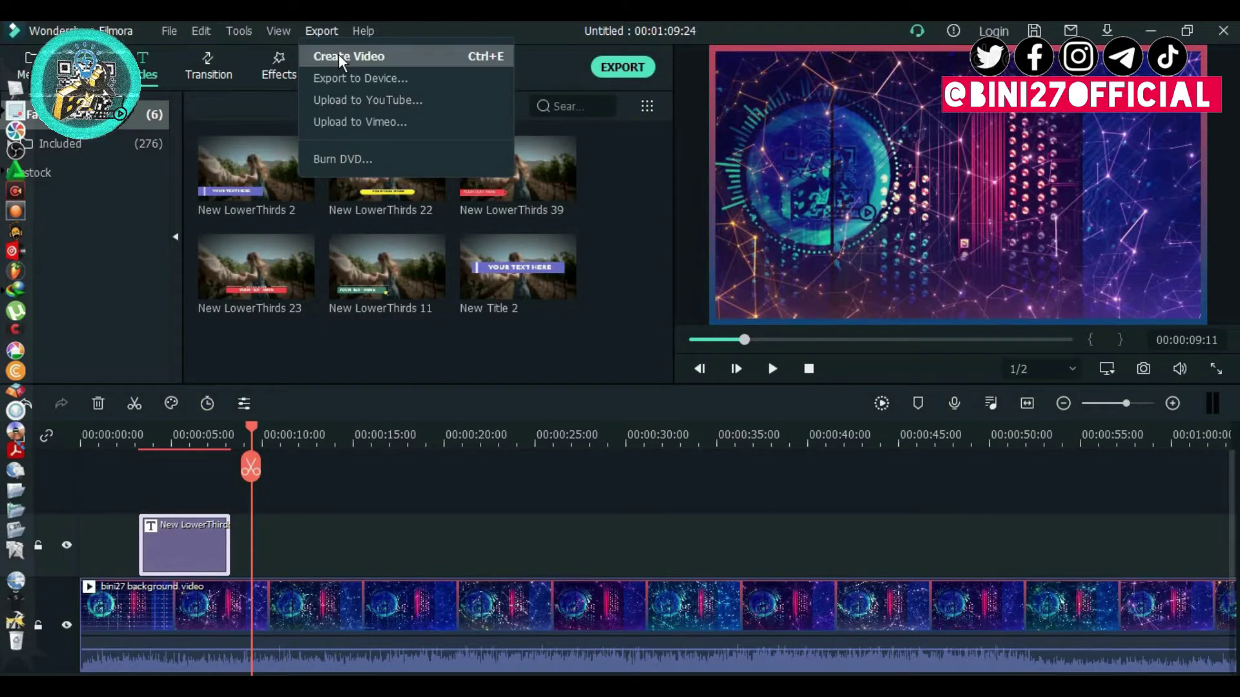
left_click(340, 57)
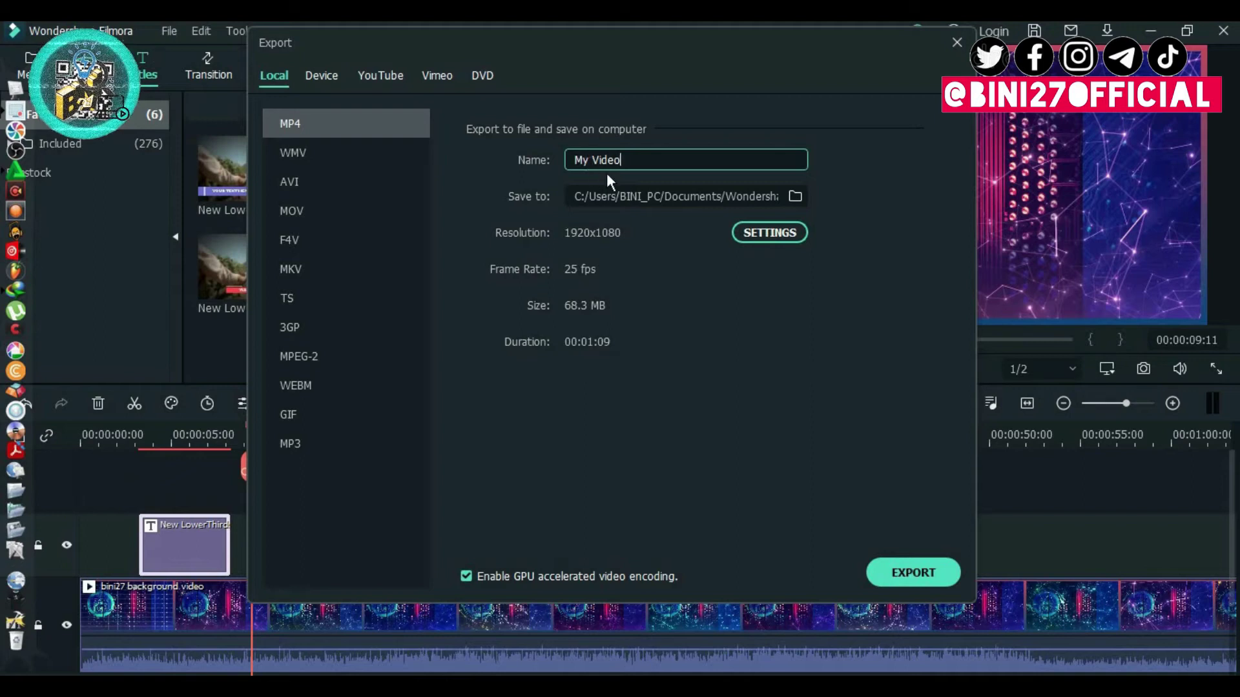
left_click(934, 572)
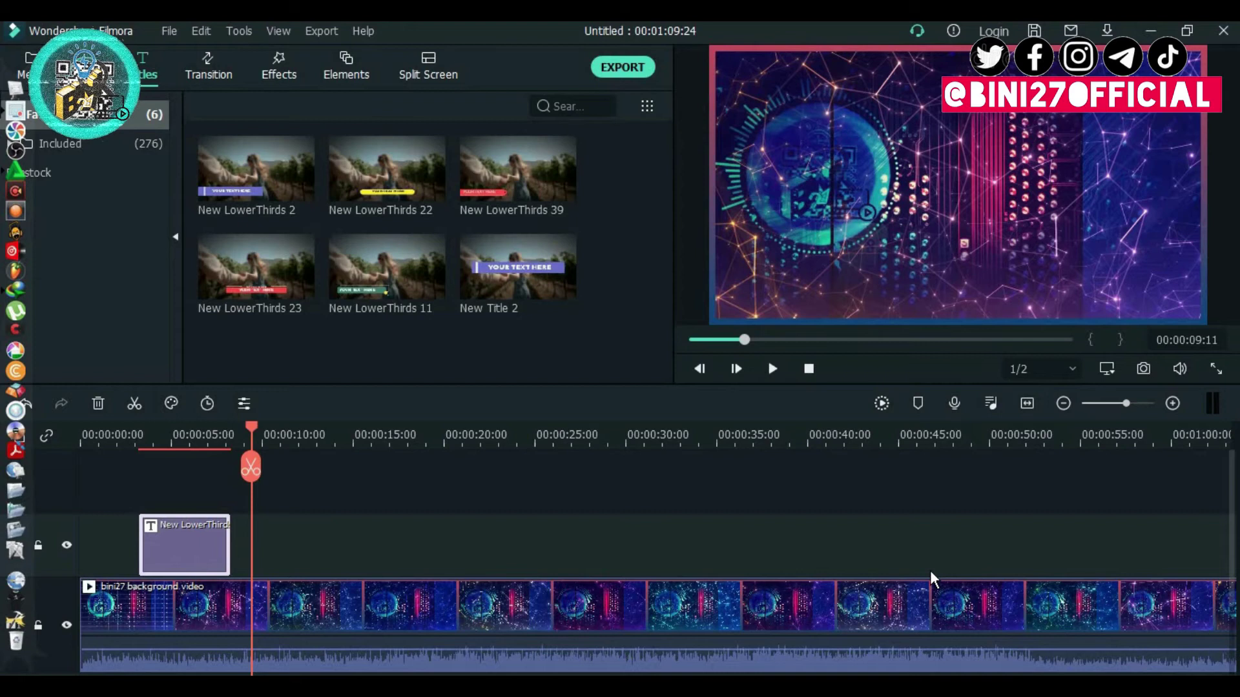